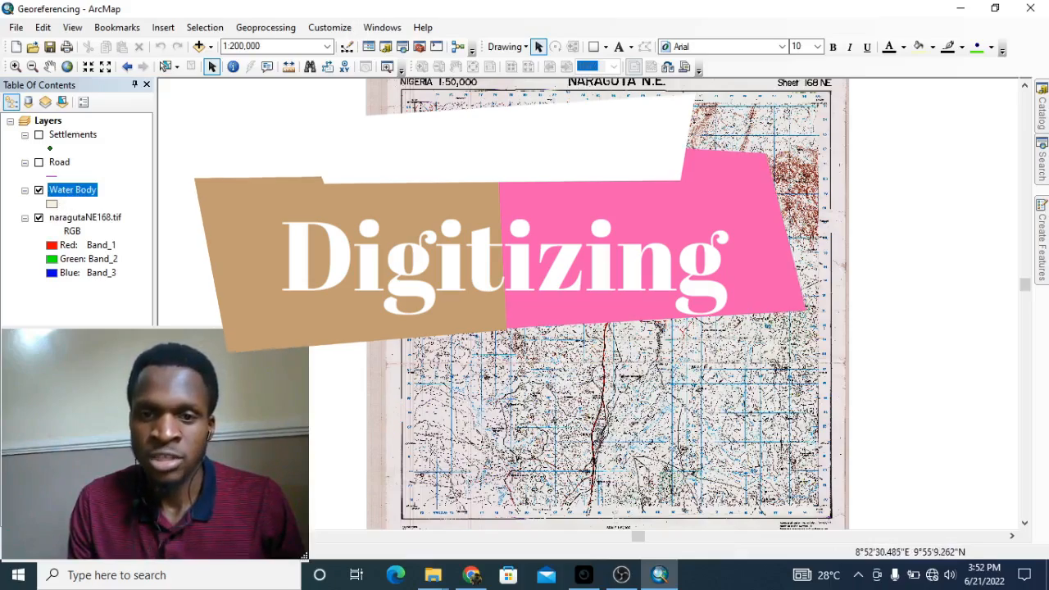
Step: Pan and zoom across the Naraguta N.E. sheet, bringing its title into view and recentring it
{"action": "scroll", "coordinate": [672, 362], "scroll_direction": "up", "scroll_amount": 4}
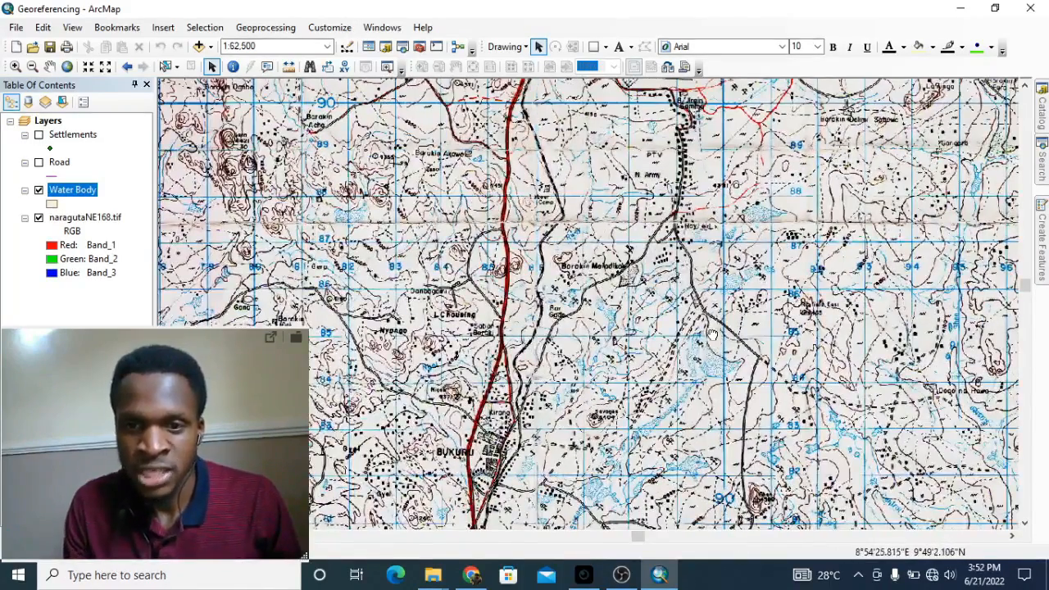
{"action": "left_click_drag", "start_coordinate": [712, 334], "coordinate": [670, 116]}
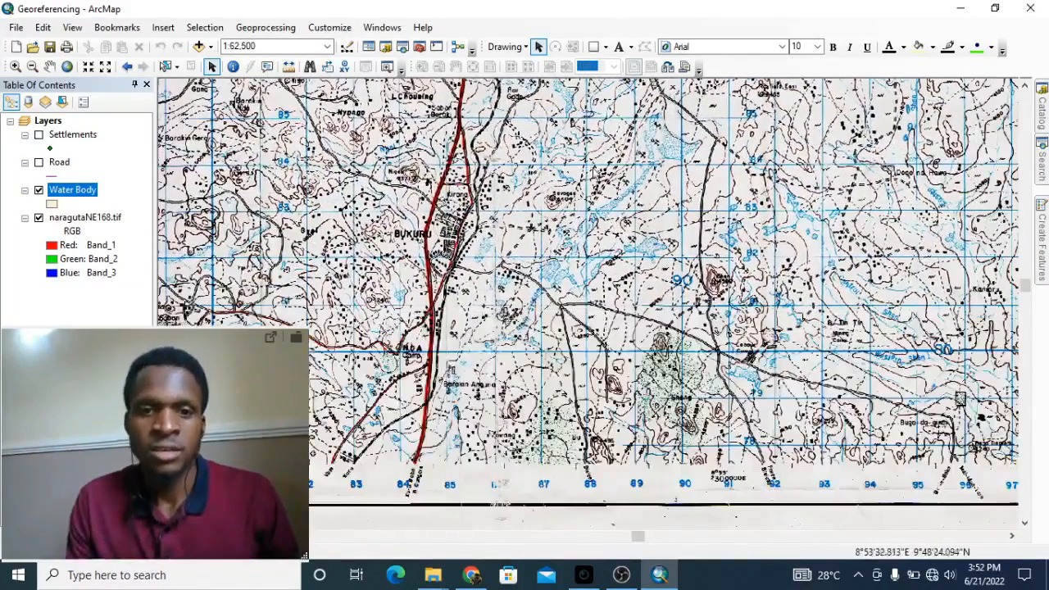
{"action": "left_click_drag", "start_coordinate": [593, 166], "coordinate": [654, 378]}
{"action": "left_click_drag", "start_coordinate": [560, 261], "coordinate": [660, 331]}
{"action": "scroll", "coordinate": [501, 231], "scroll_direction": "down", "scroll_amount": 1}
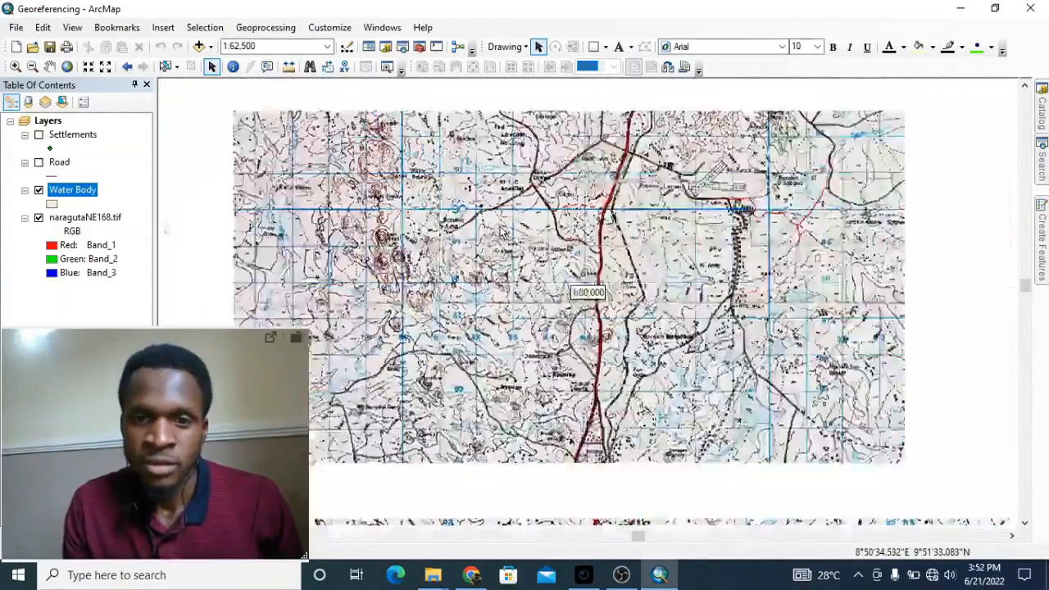
{"action": "scroll", "coordinate": [500, 230], "scroll_direction": "down", "scroll_amount": 2}
{"action": "left_click_drag", "start_coordinate": [604, 142], "coordinate": [616, 353]}
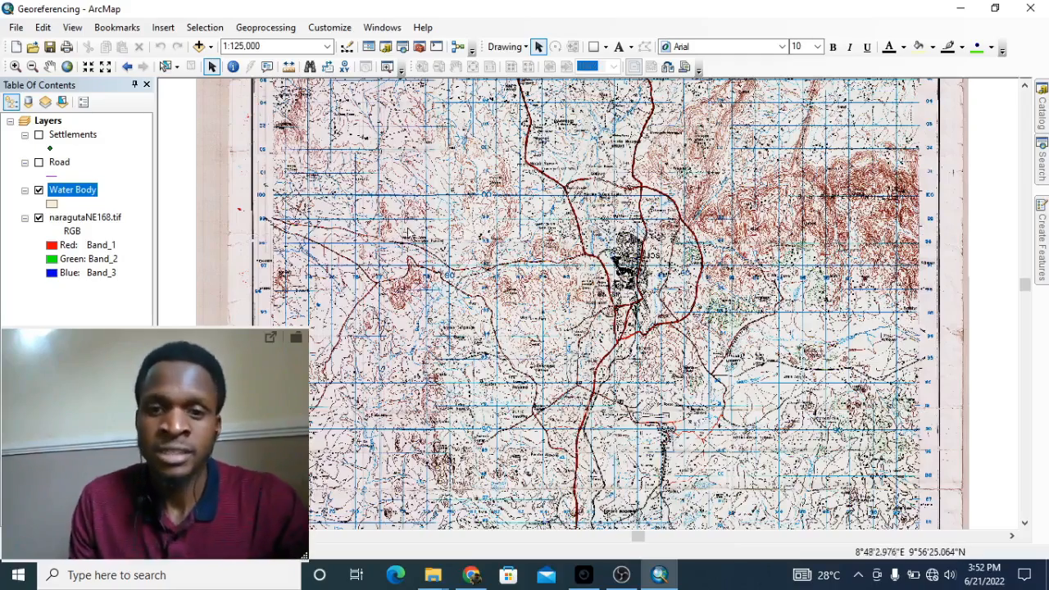
{"action": "scroll", "coordinate": [616, 180], "scroll_direction": "down", "scroll_amount": 2}
{"action": "left_click_drag", "start_coordinate": [608, 241], "coordinate": [608, 369]}
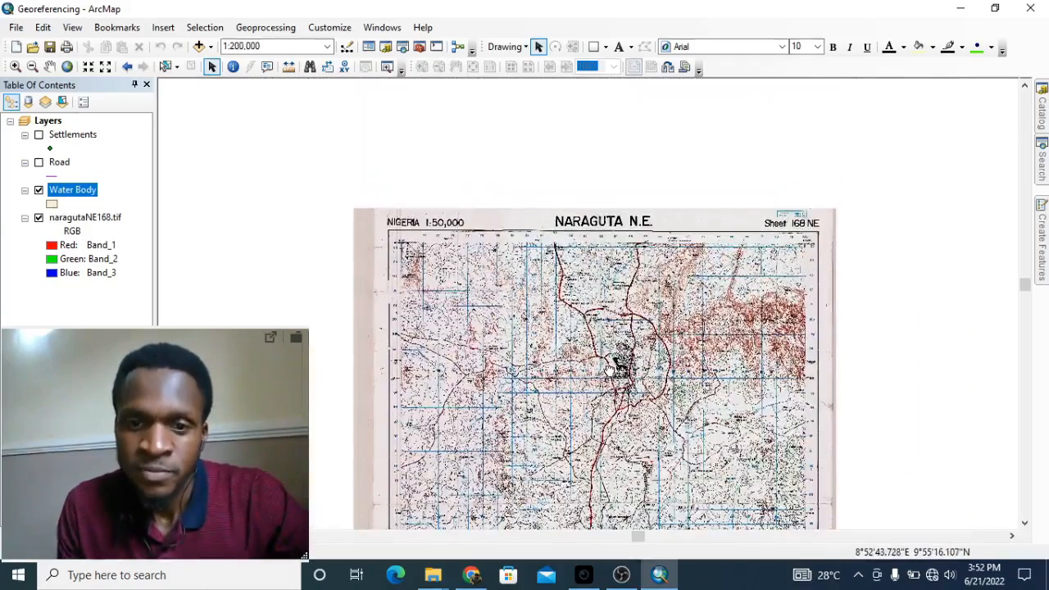
{"action": "scroll", "coordinate": [594, 365], "scroll_direction": "up", "scroll_amount": 2}
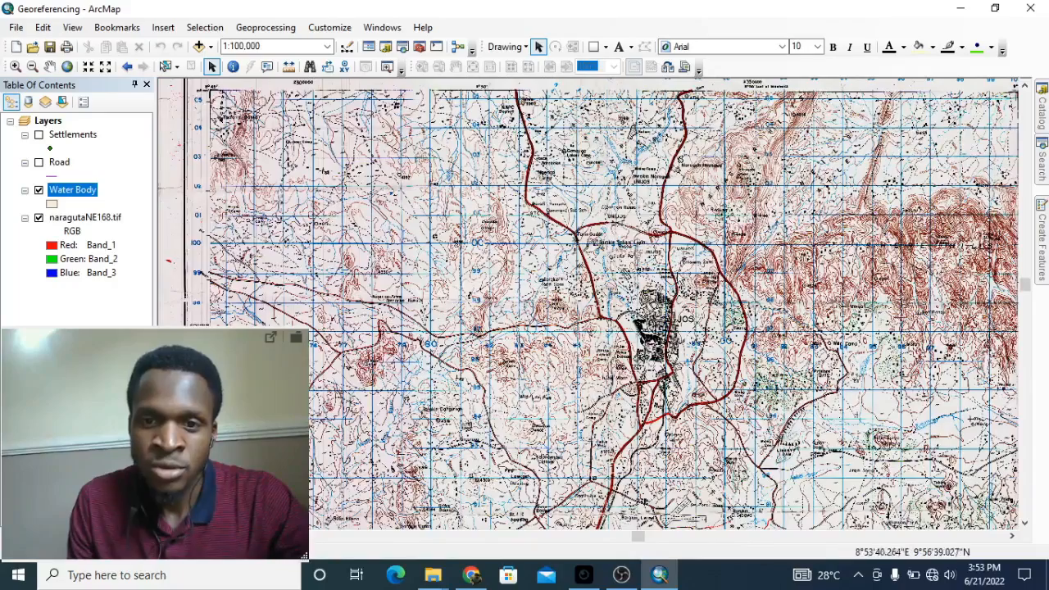
{"action": "scroll", "coordinate": [688, 266], "scroll_direction": "down", "scroll_amount": 2}
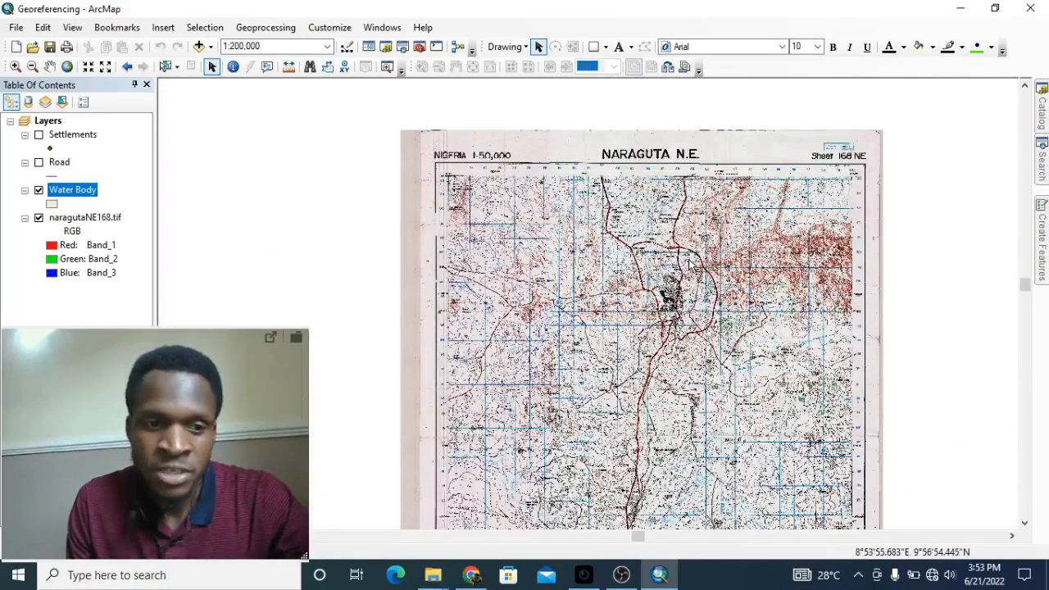
{"action": "left_click_drag", "start_coordinate": [717, 319], "coordinate": [679, 250]}
{"action": "left_click_drag", "start_coordinate": [632, 164], "coordinate": [604, 248]}
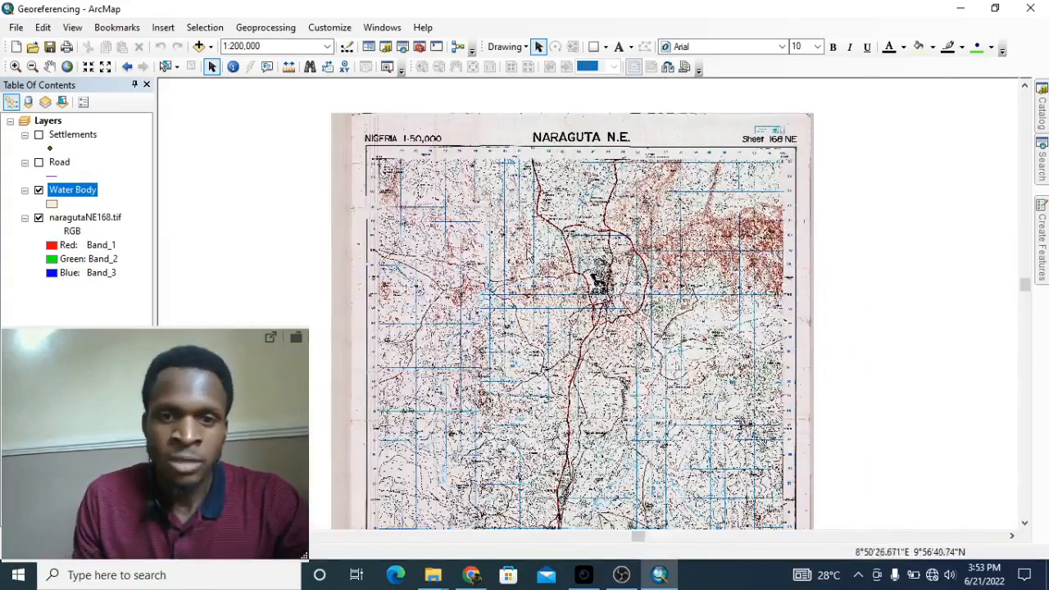
{"action": "scroll", "coordinate": [556, 226], "scroll_direction": "down", "scroll_amount": 2}
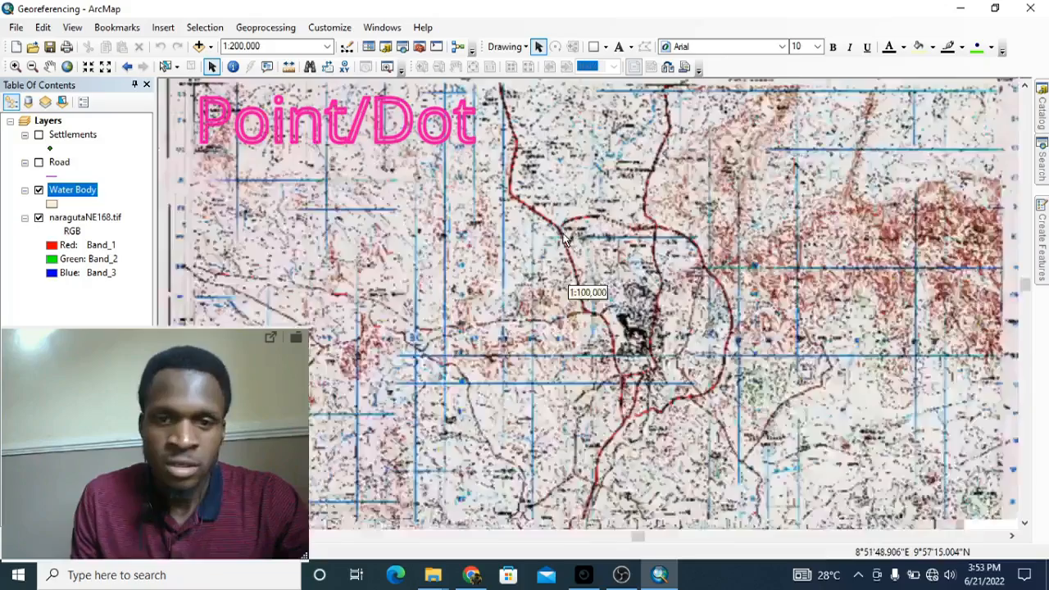
{"action": "scroll", "coordinate": [577, 186], "scroll_direction": "up", "scroll_amount": 1}
{"action": "left_click_drag", "start_coordinate": [587, 158], "coordinate": [580, 187]}
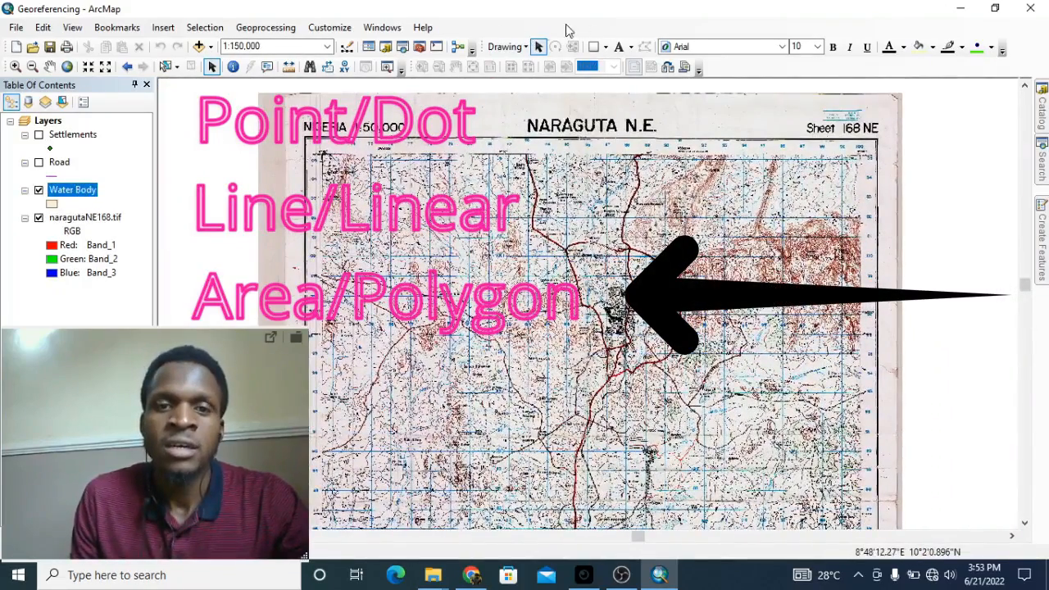
Step: Start an editing session on the Water Body layer via Edit Features > Start Editing
{"action": "right_click", "coordinate": [497, 29]}
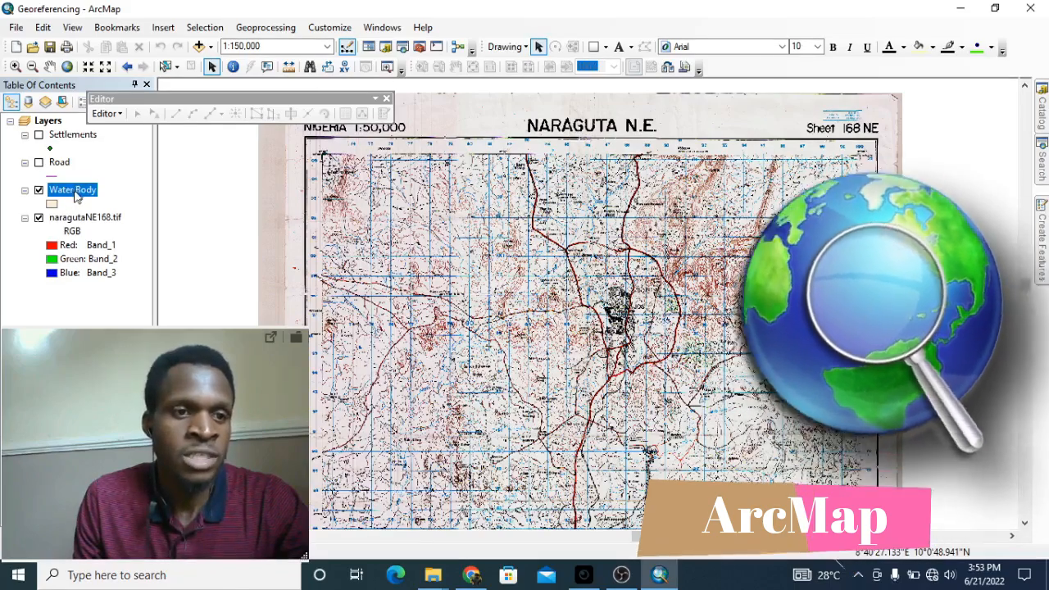
{"action": "right_click", "coordinate": [76, 196]}
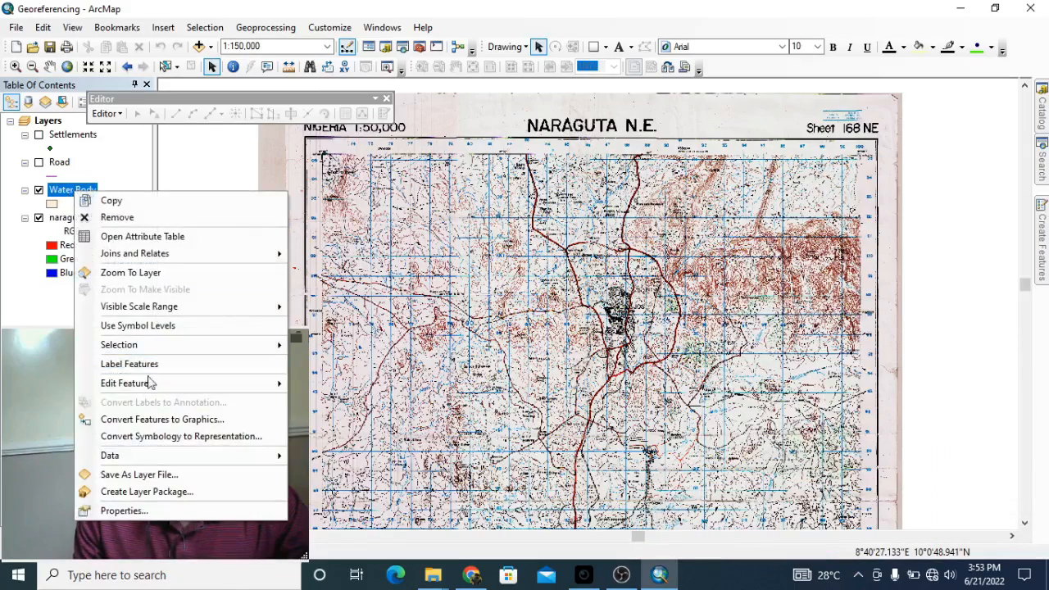
{"action": "mouse_move", "coordinate": [131, 382]}
{"action": "left_click", "coordinate": [363, 385]}
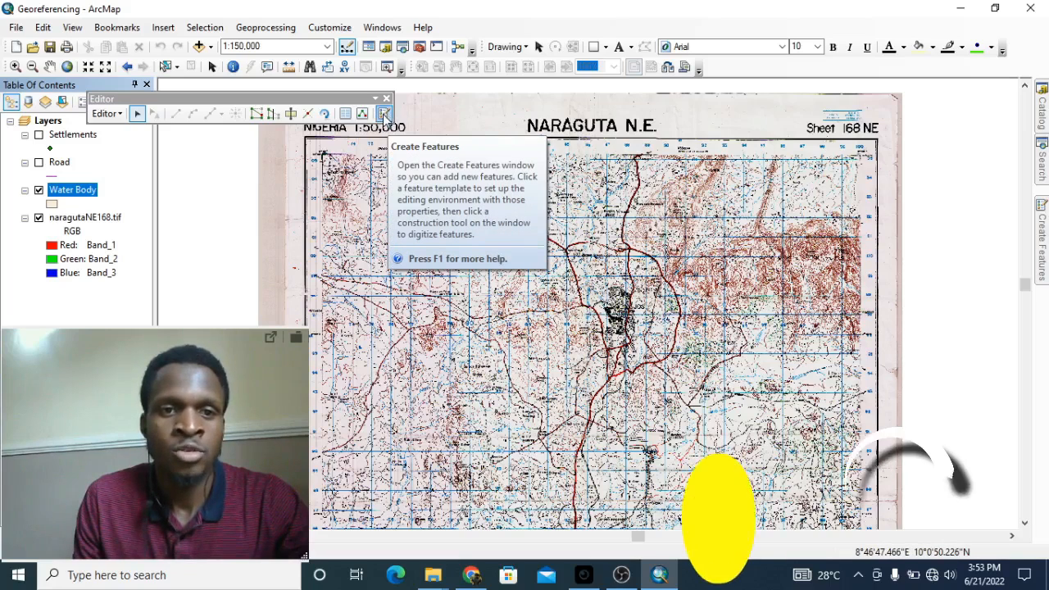
Step: In Create Features, pick the Water Body template and its Polygon construction tool
{"action": "left_click", "coordinate": [385, 113]}
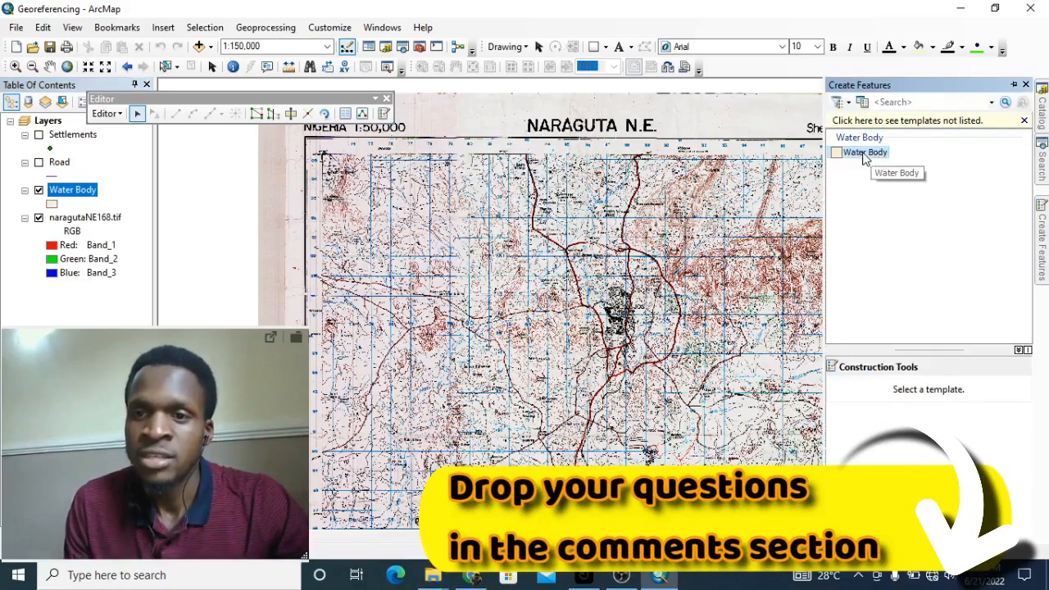
{"action": "left_click", "coordinate": [865, 152]}
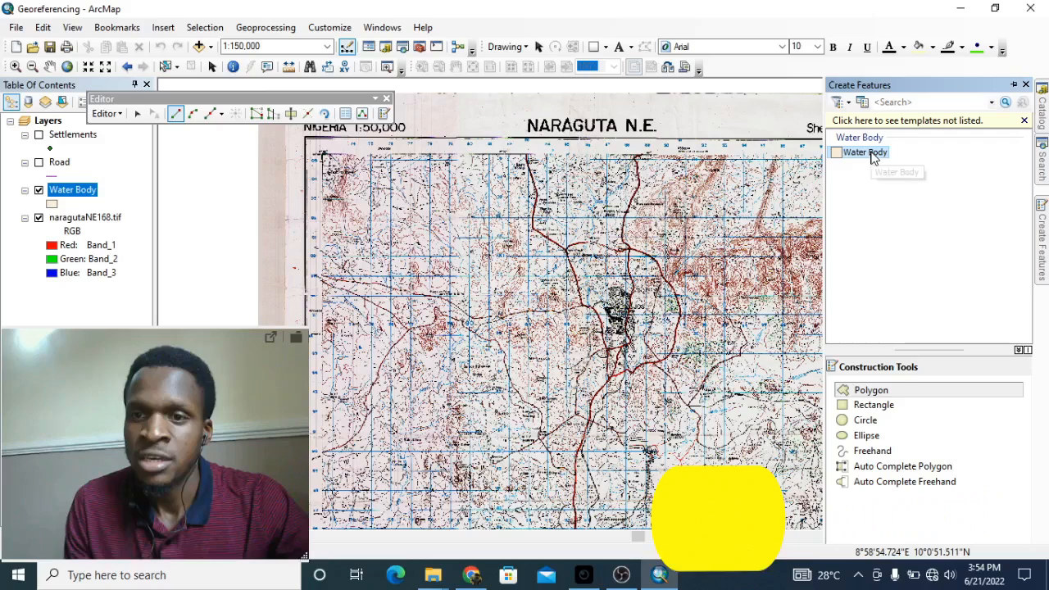
{"action": "left_click", "coordinate": [882, 396]}
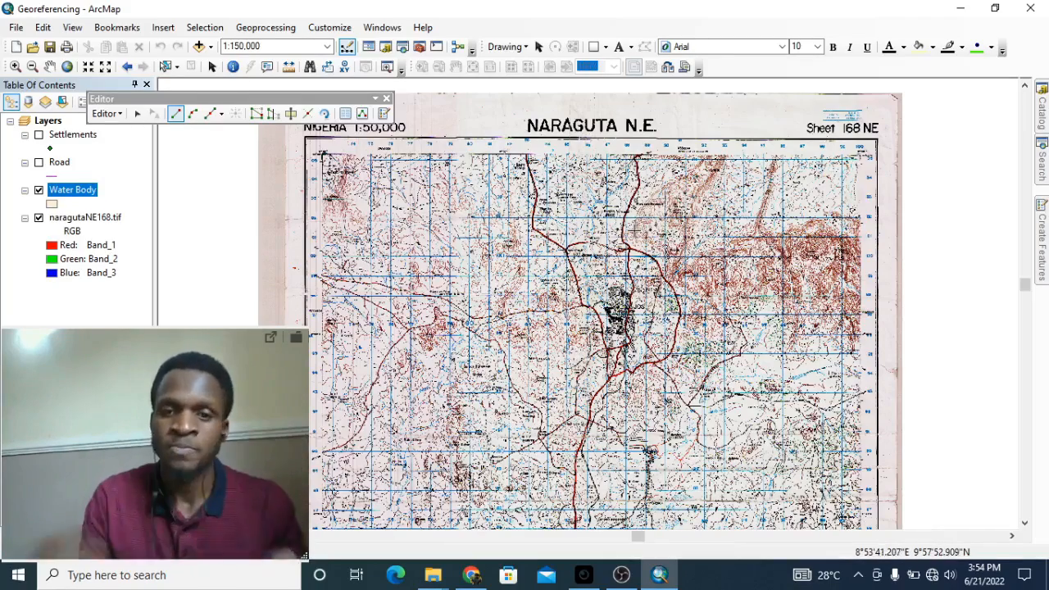
Step: Pan from south of Jos toward Bukuru and zoom in on the dotted lakes near Rayfield
{"action": "scroll", "coordinate": [620, 251], "scroll_direction": "up", "scroll_amount": 3}
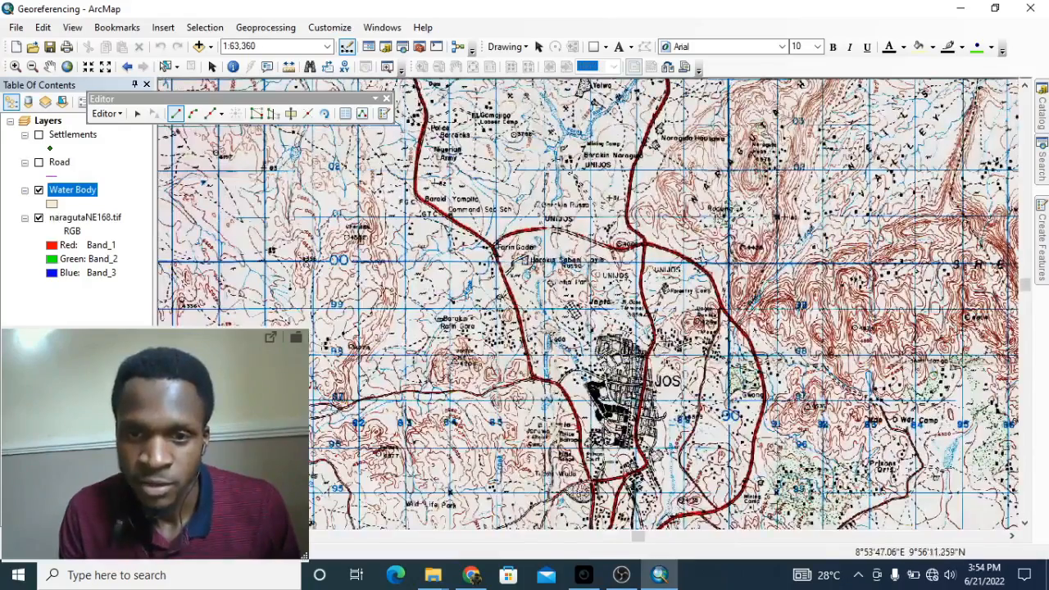
{"action": "scroll", "coordinate": [669, 261], "scroll_direction": "down", "scroll_amount": 1}
{"action": "left_click_drag", "start_coordinate": [617, 326], "coordinate": [741, 40]}
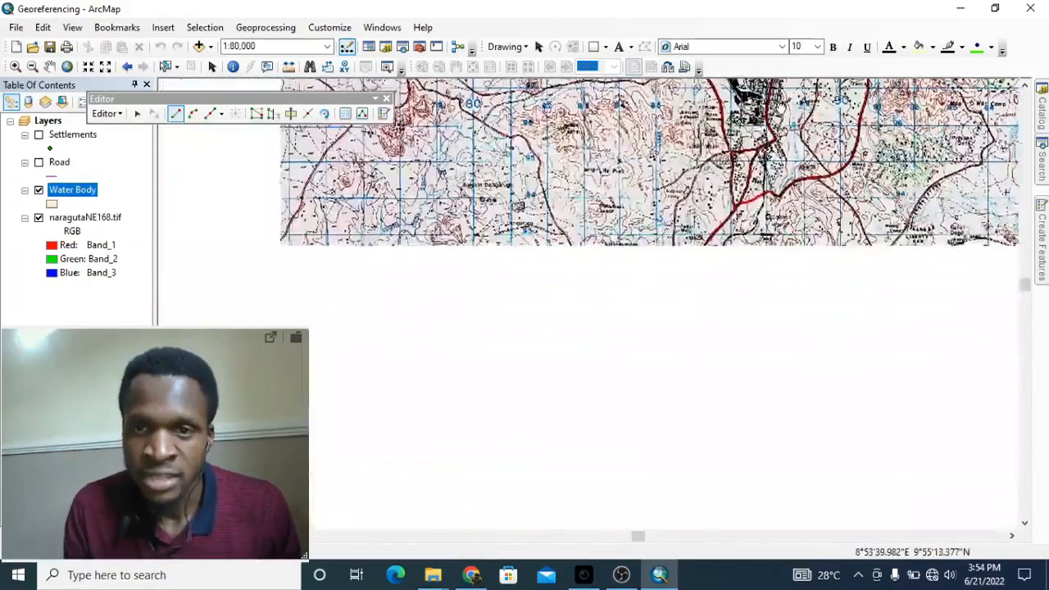
{"action": "left_click_drag", "start_coordinate": [651, 389], "coordinate": [713, 272]}
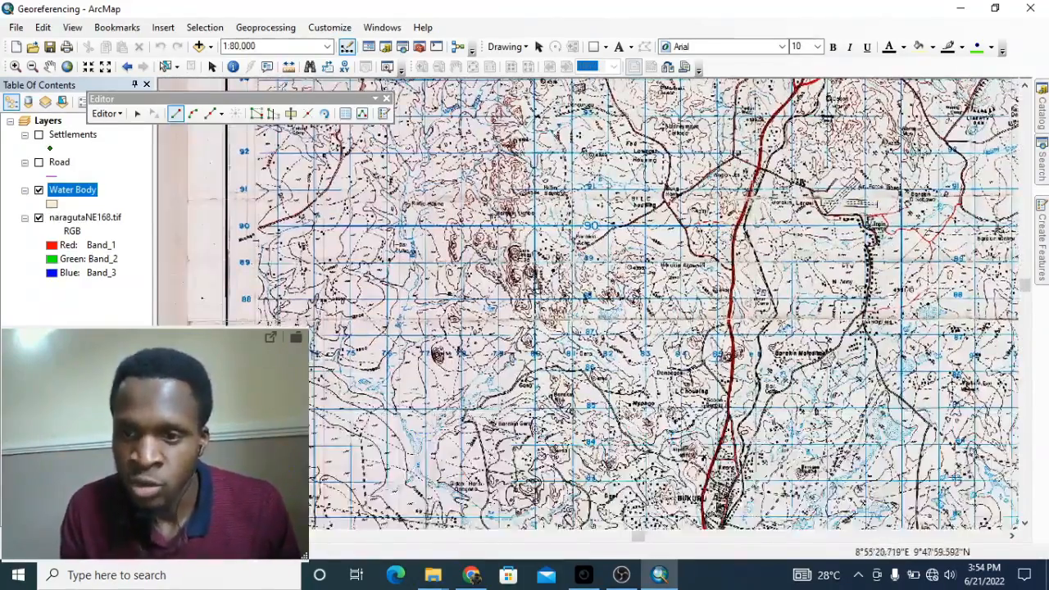
{"action": "left_click_drag", "start_coordinate": [920, 384], "coordinate": [762, 318]}
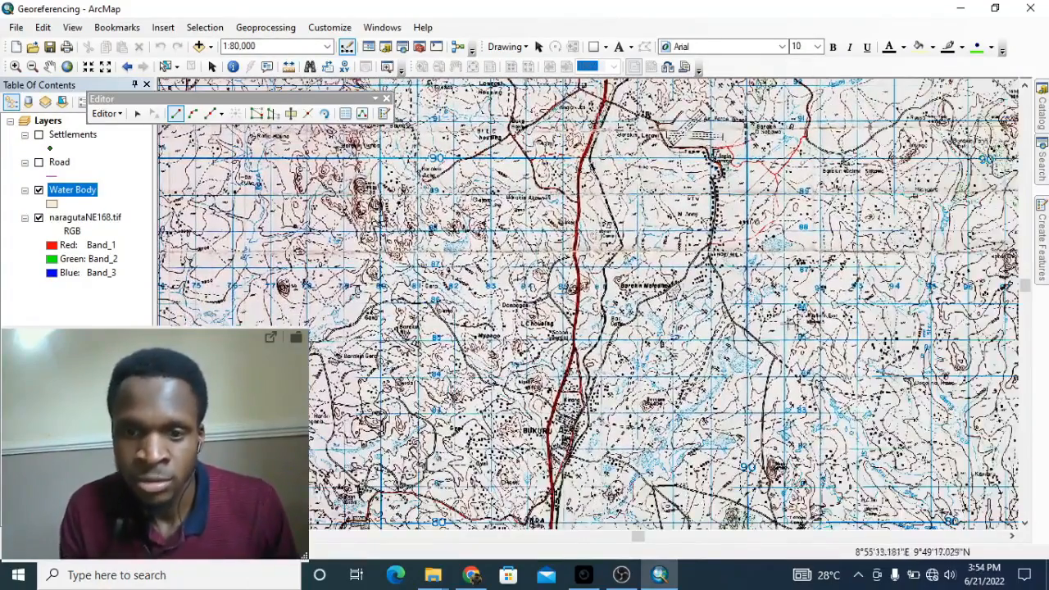
{"action": "scroll", "coordinate": [786, 246], "scroll_direction": "up", "scroll_amount": 1}
{"action": "scroll", "coordinate": [624, 253], "scroll_direction": "up", "scroll_amount": 2}
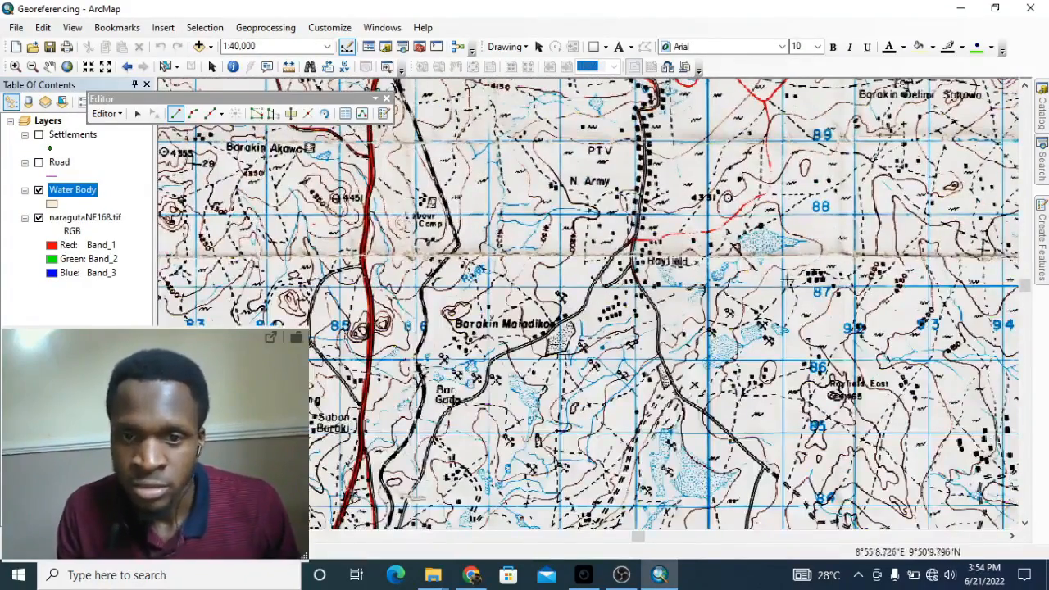
{"action": "scroll", "coordinate": [784, 288], "scroll_direction": "up", "scroll_amount": 2}
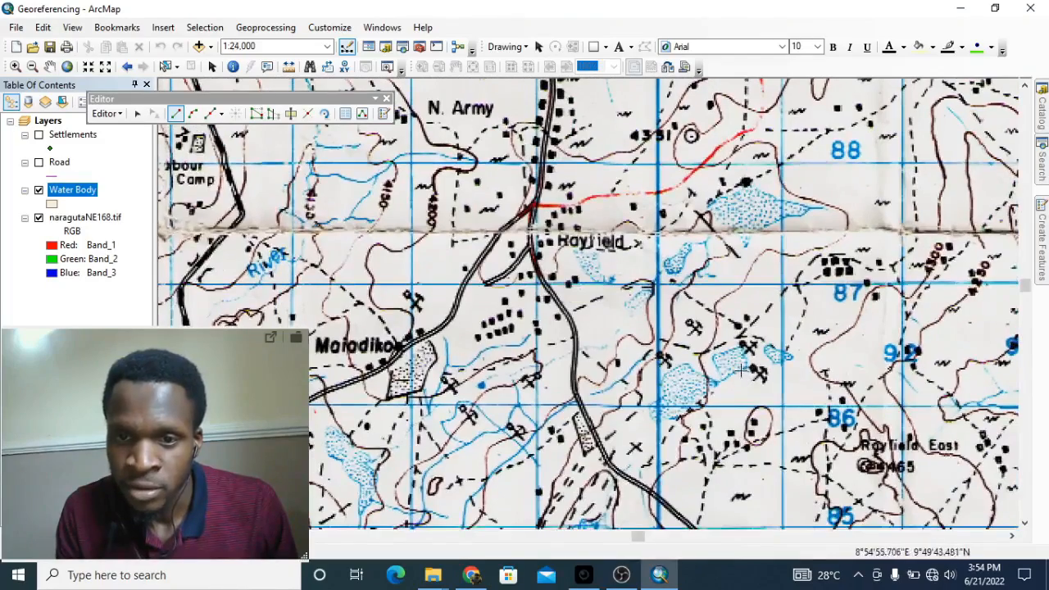
{"action": "left_click_drag", "start_coordinate": [815, 309], "coordinate": [742, 237]}
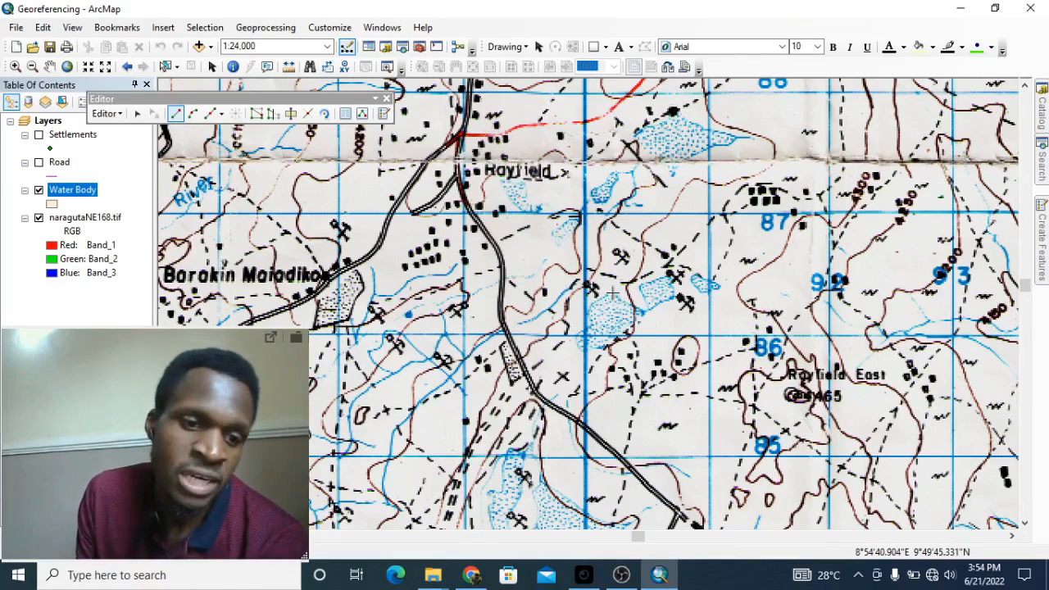
{"action": "scroll", "coordinate": [611, 297], "scroll_direction": "down", "scroll_amount": 4}
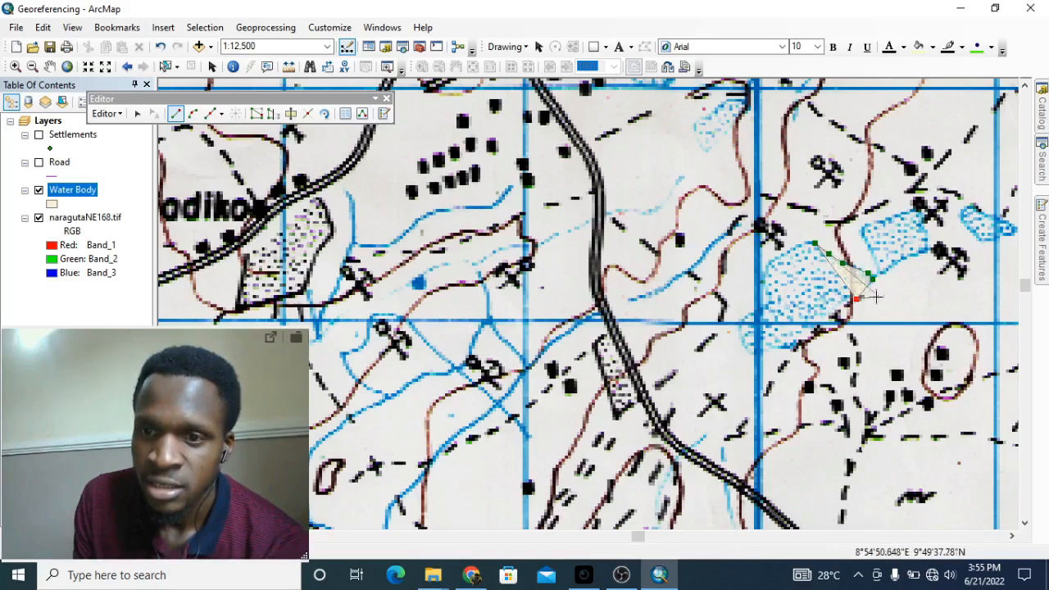
{"action": "scroll", "coordinate": [860, 298], "scroll_direction": "down", "scroll_amount": 2}
Step: Trace the water body's right edge down to the grid line and along its bottom edge
{"action": "scroll", "coordinate": [860, 298], "scroll_direction": "up", "scroll_amount": 1}
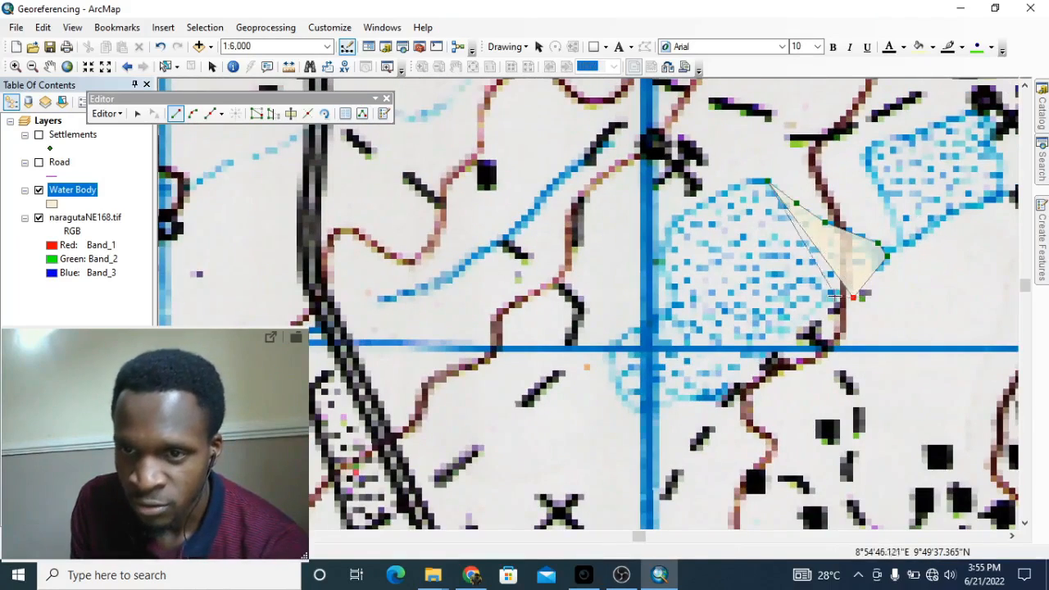
{"action": "left_click", "coordinate": [826, 304]}
{"action": "left_click", "coordinate": [797, 325]}
{"action": "left_click", "coordinate": [790, 348]}
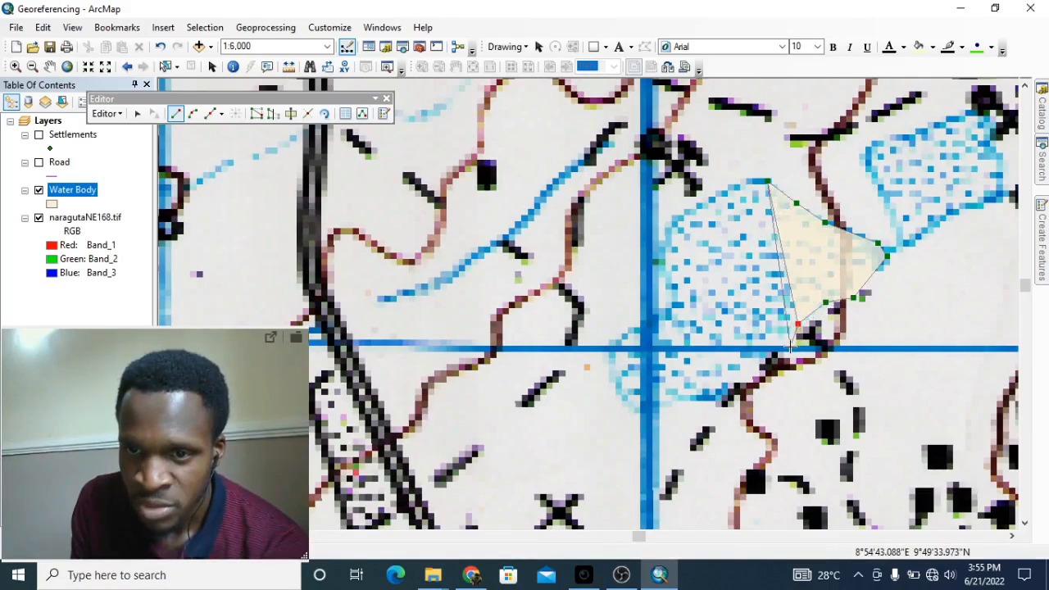
{"action": "left_click", "coordinate": [776, 357]}
{"action": "left_click", "coordinate": [758, 380]}
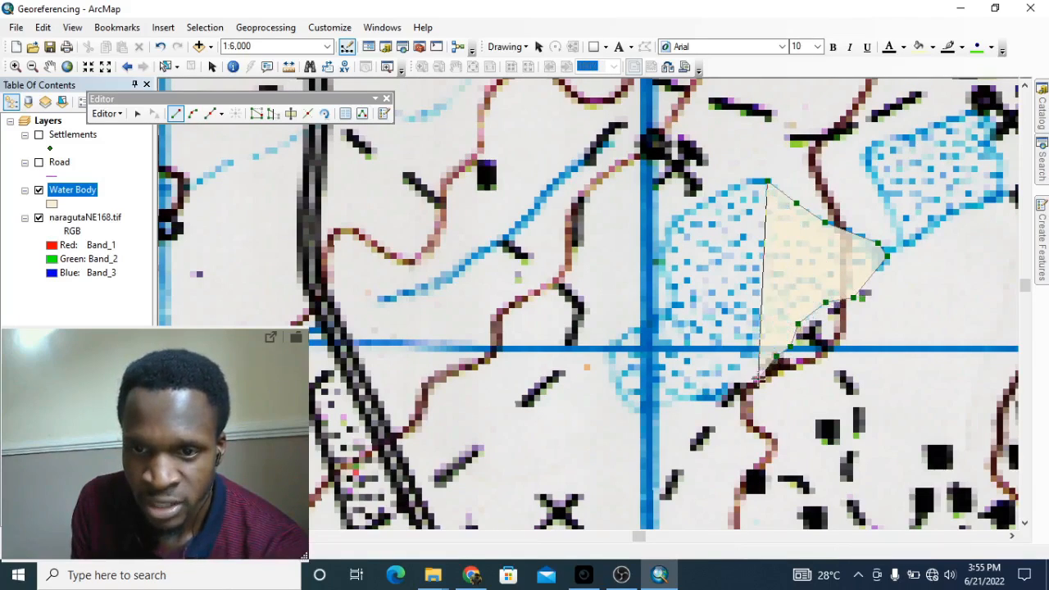
{"action": "left_click", "coordinate": [719, 397]}
{"action": "left_click", "coordinate": [685, 398]}
{"action": "left_click", "coordinate": [658, 407]}
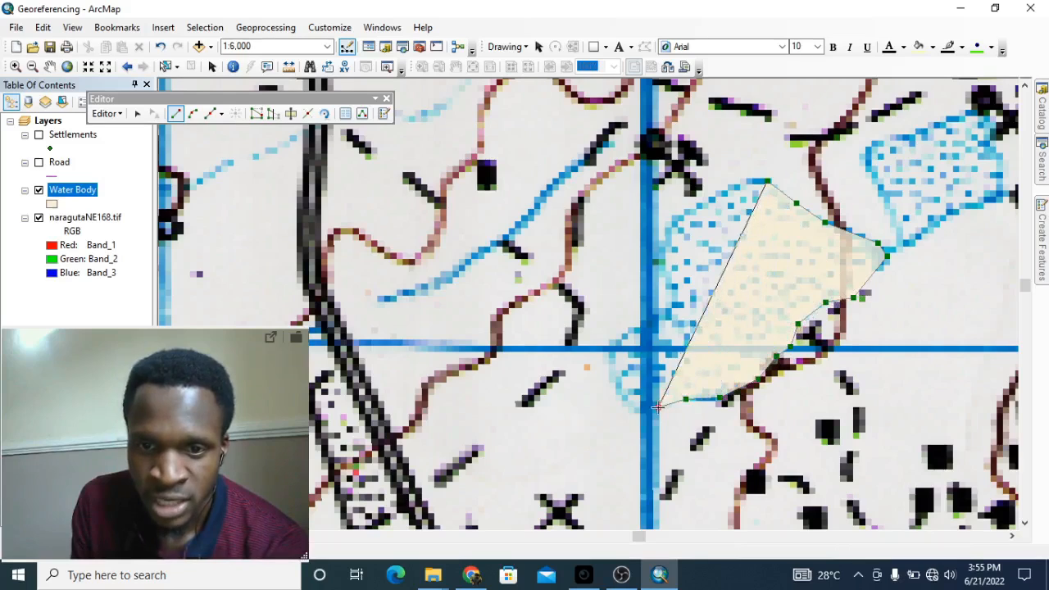
{"action": "left_click", "coordinate": [638, 411]}
Step: Continue the outline around the lower-left corner and up the left edge to the top
{"action": "left_click", "coordinate": [616, 394]}
{"action": "left_click", "coordinate": [606, 357]}
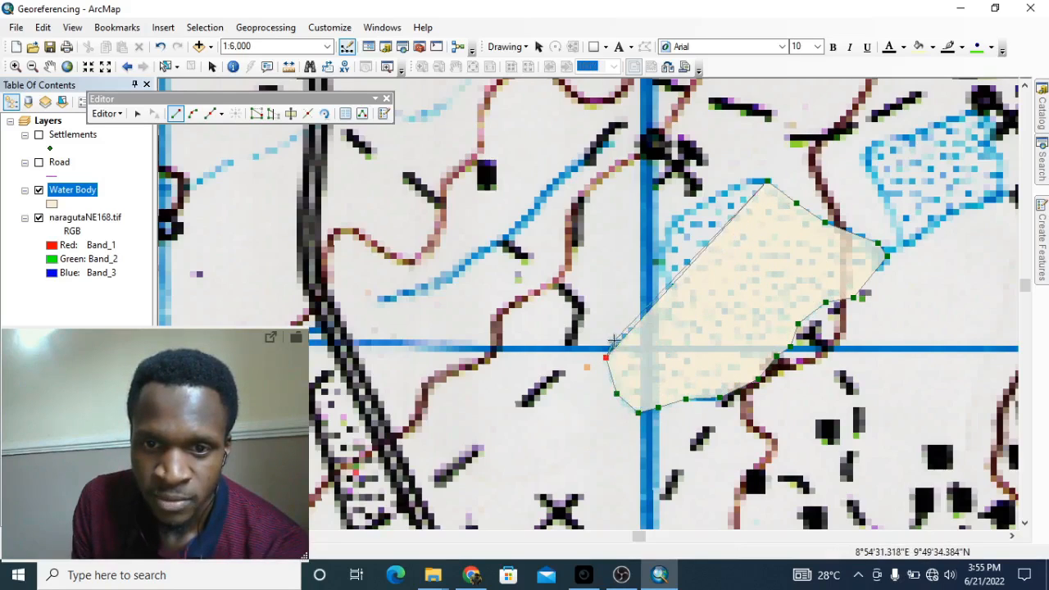
{"action": "left_click", "coordinate": [614, 340]}
{"action": "left_click", "coordinate": [643, 325]}
{"action": "left_click", "coordinate": [663, 314]}
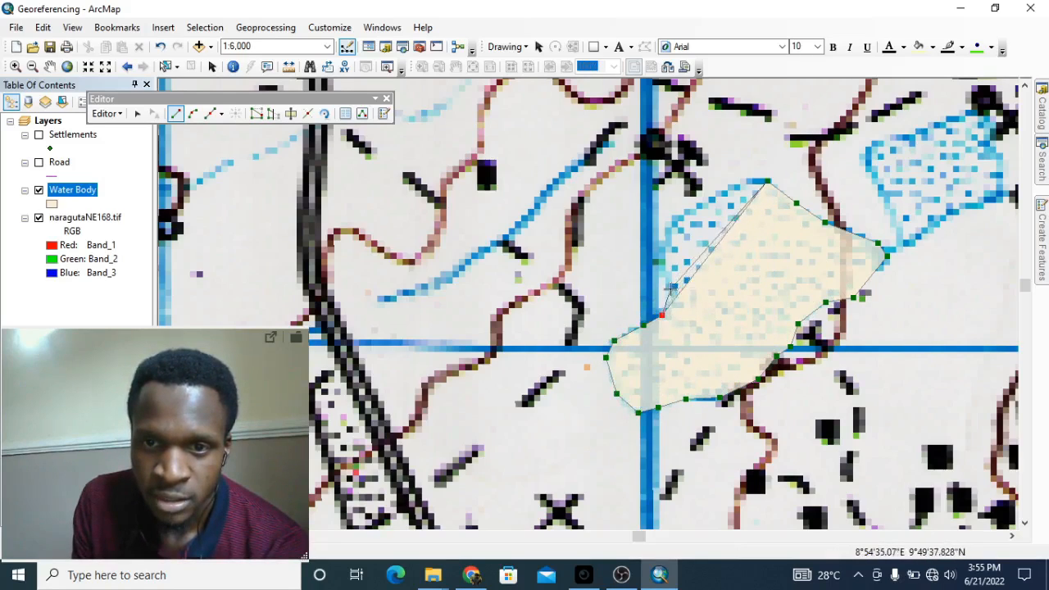
{"action": "left_click", "coordinate": [670, 287]}
{"action": "left_click", "coordinate": [659, 269]}
{"action": "left_click", "coordinate": [658, 250]}
{"action": "left_click", "coordinate": [670, 230]}
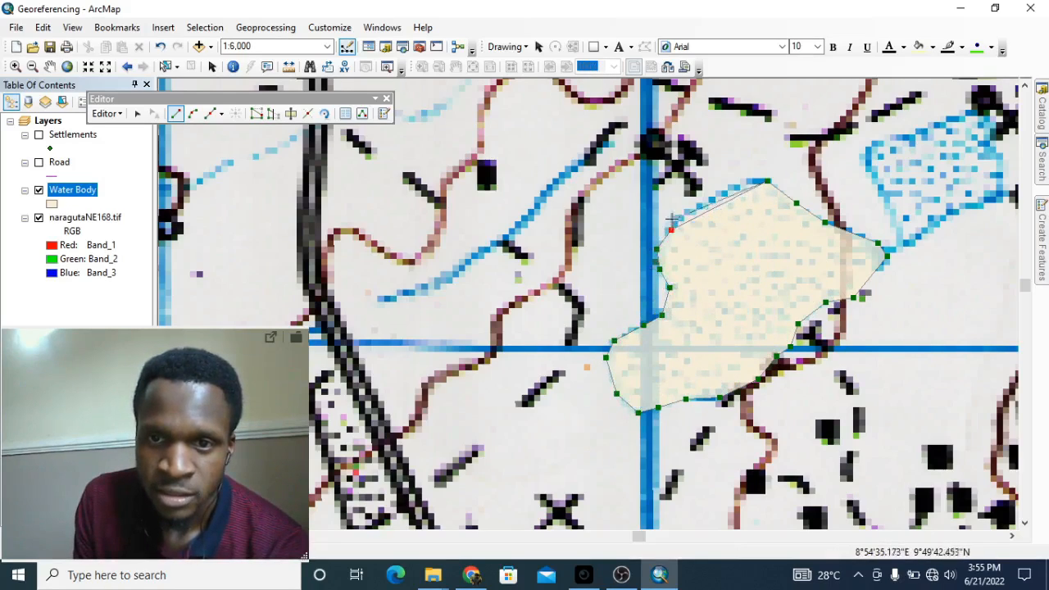
{"action": "left_click", "coordinate": [680, 211]}
{"action": "left_click", "coordinate": [712, 193]}
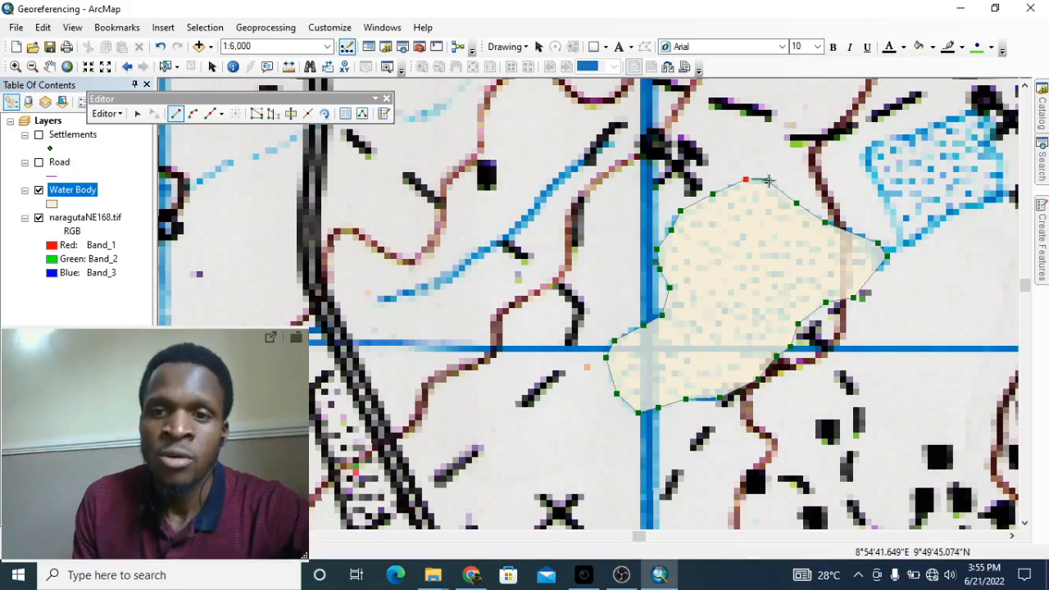
Step: Finish the sketch to close the pond polygon, then pan to the next water body
{"action": "right_click", "coordinate": [769, 180]}
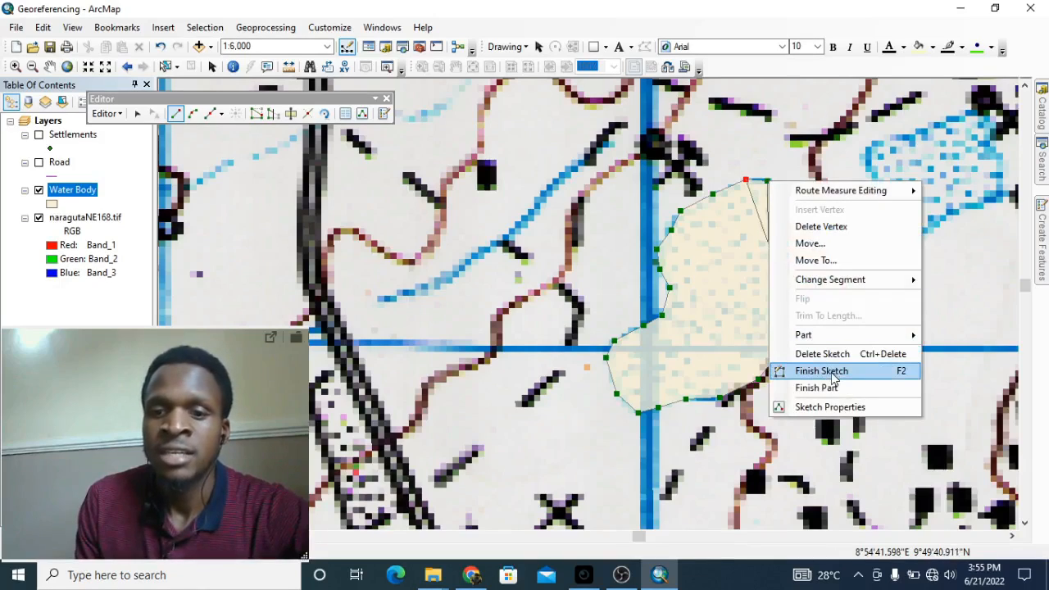
{"action": "left_click", "coordinate": [833, 375]}
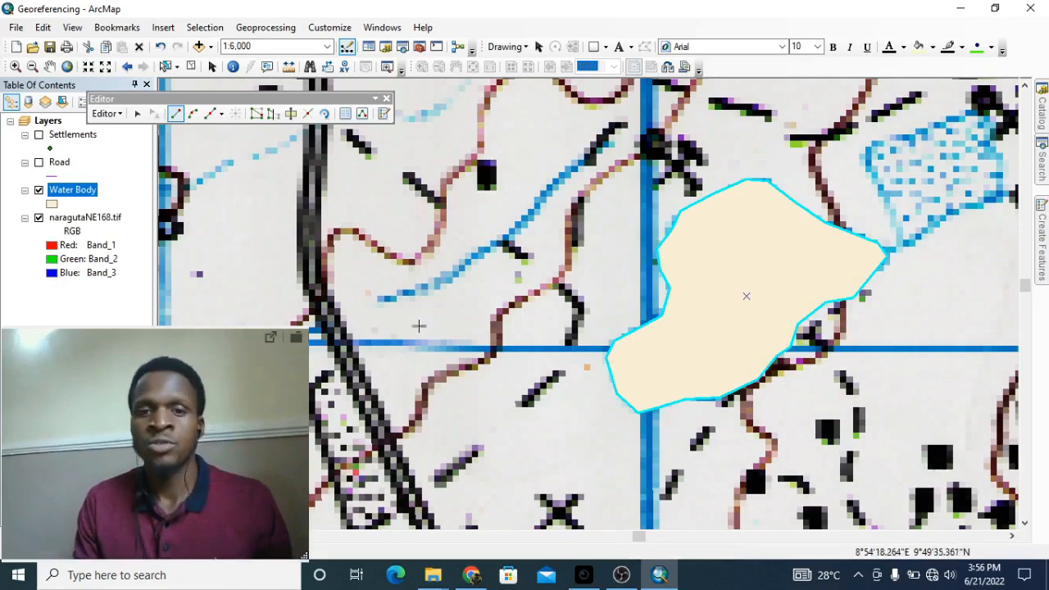
{"action": "left_click_drag", "start_coordinate": [802, 167], "coordinate": [546, 242]}
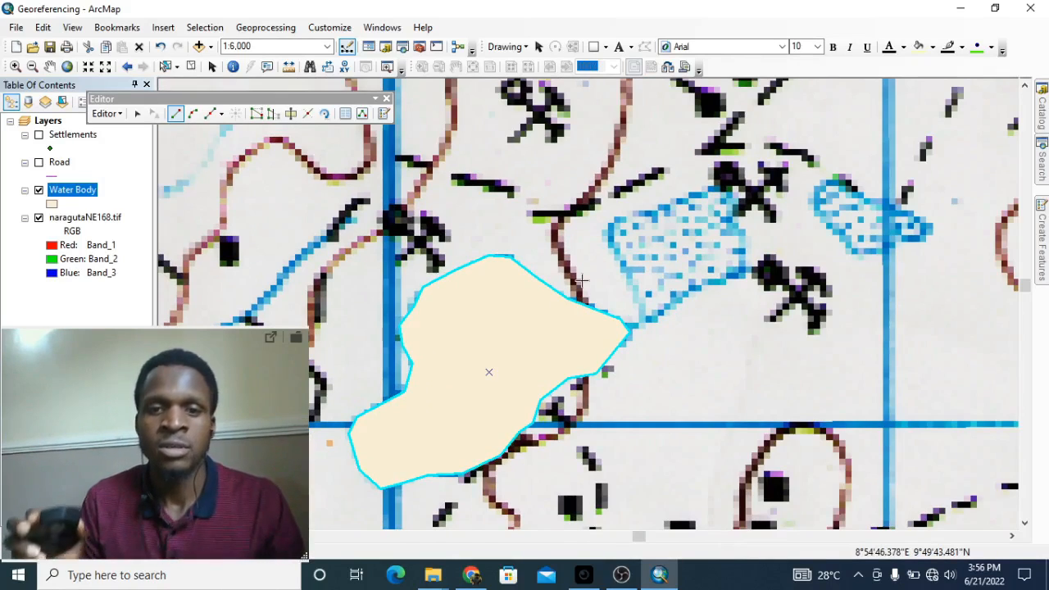
Step: Outline the small water body from its tip around all edges and finish the polygon
{"action": "left_click", "coordinate": [646, 319]}
{"action": "left_click", "coordinate": [635, 291]}
{"action": "left_click", "coordinate": [621, 259]}
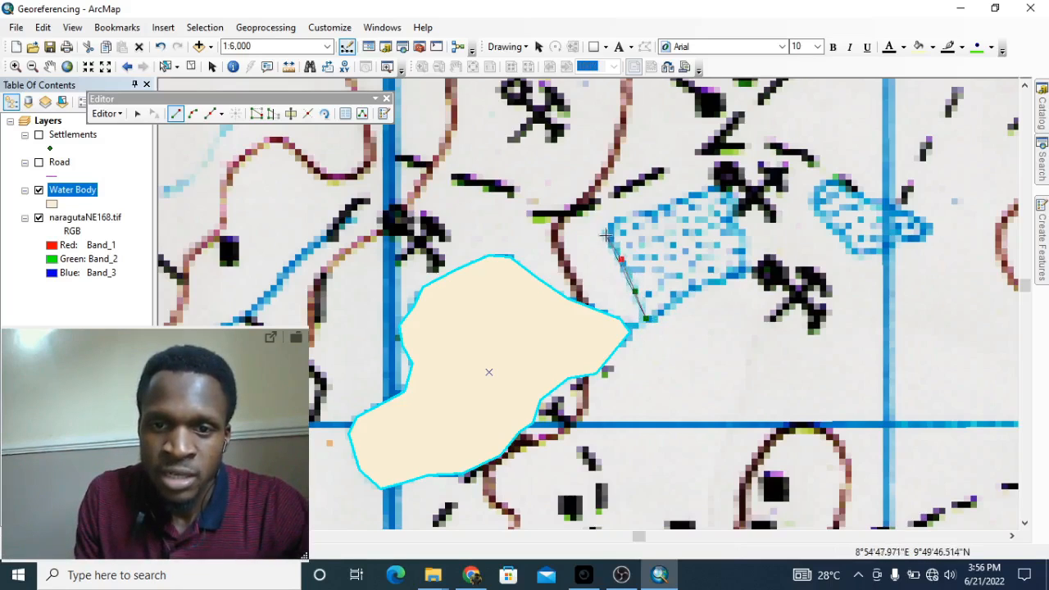
{"action": "left_click", "coordinate": [605, 235]}
{"action": "left_click", "coordinate": [629, 214]}
{"action": "left_click", "coordinate": [696, 195]}
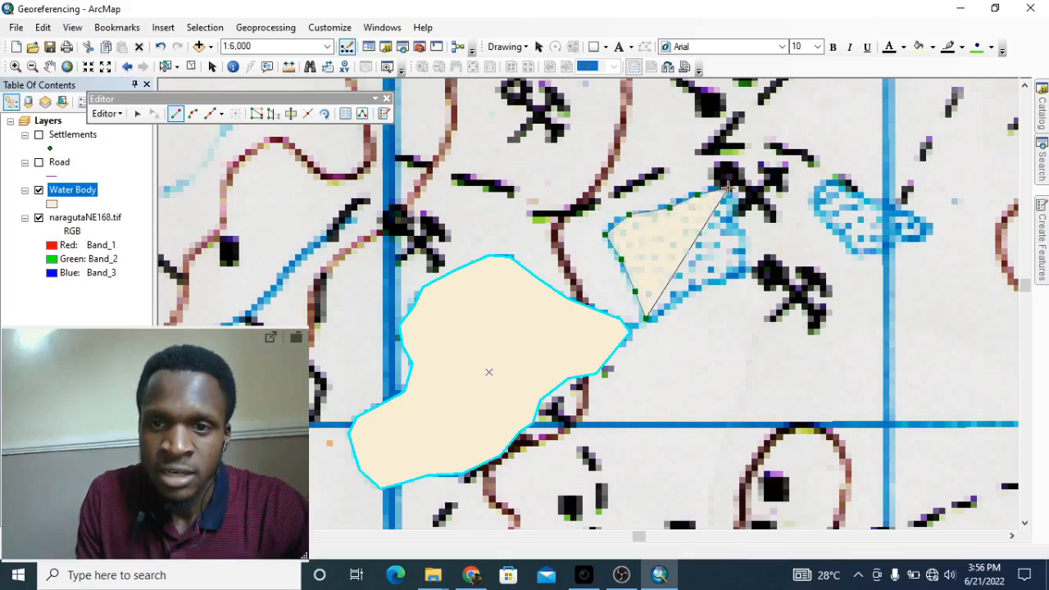
{"action": "left_click", "coordinate": [730, 190]}
{"action": "left_click", "coordinate": [744, 258]}
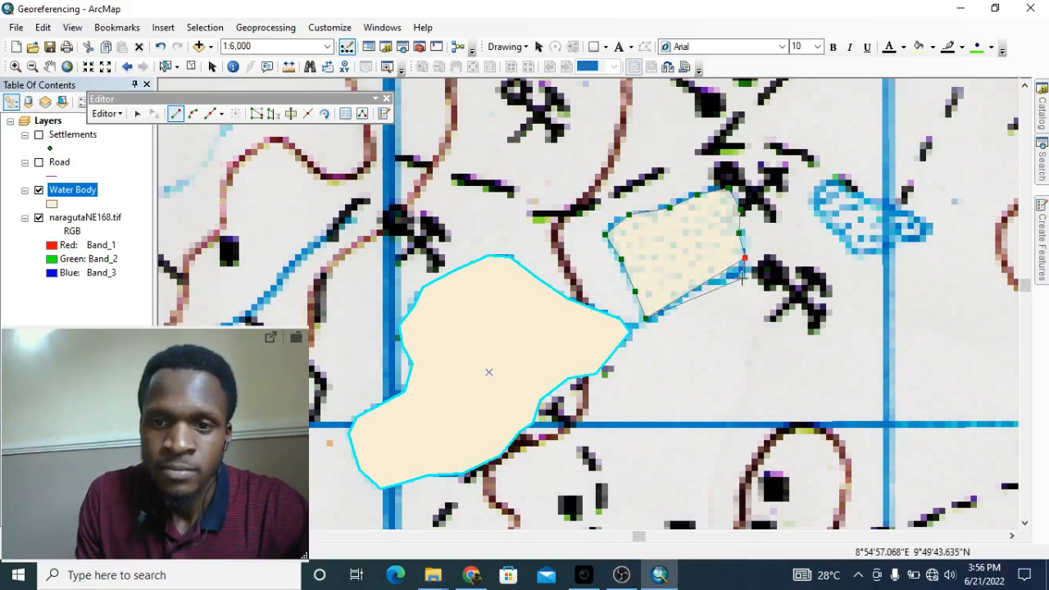
{"action": "left_click", "coordinate": [696, 286]}
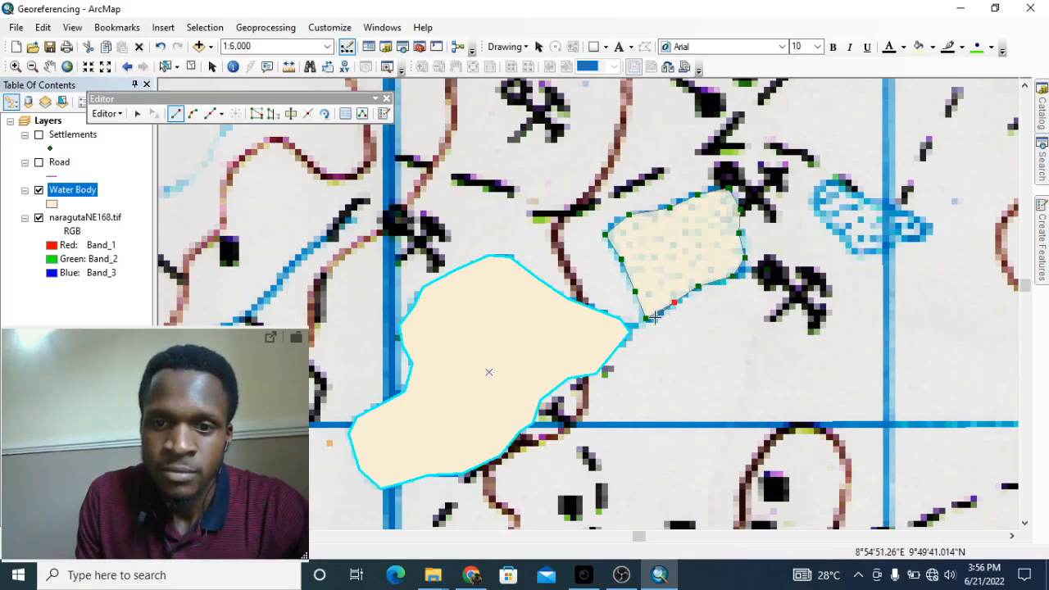
{"action": "double_click", "coordinate": [659, 314]}
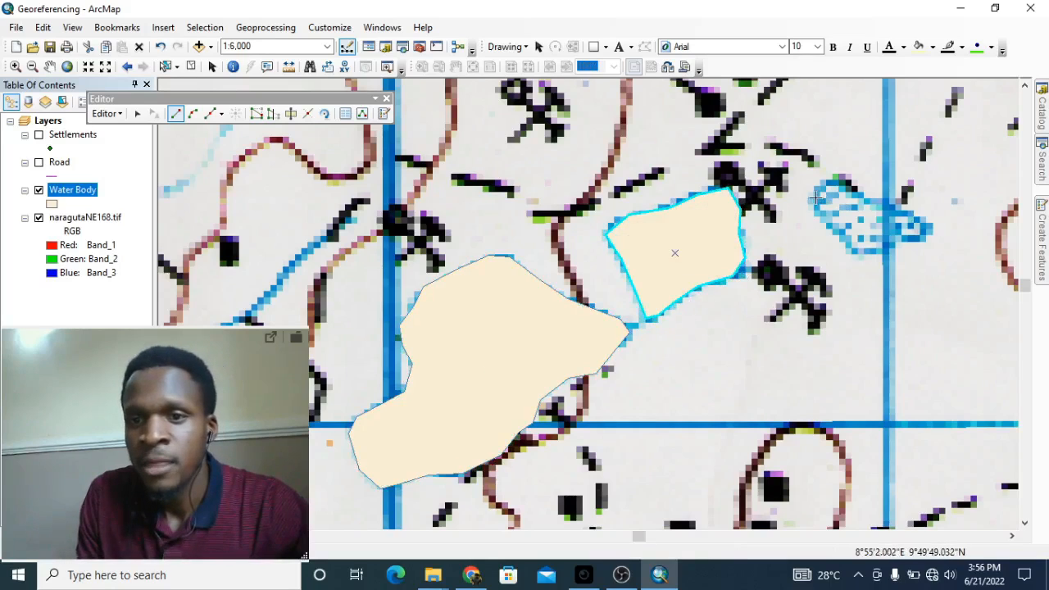
Step: Trace the rightmost pond's outline and finish it as a Water Body polygon
{"action": "left_click", "coordinate": [900, 206]}
{"action": "left_click", "coordinate": [910, 212]}
{"action": "left_click", "coordinate": [920, 220]}
{"action": "left_click", "coordinate": [928, 232]}
{"action": "left_click", "coordinate": [906, 243]}
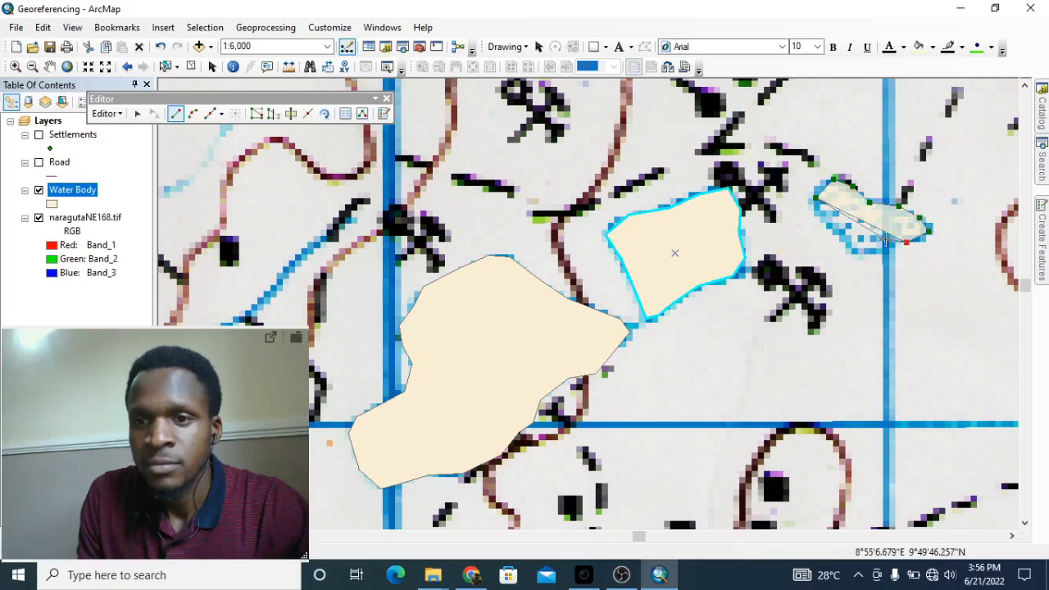
{"action": "left_click", "coordinate": [886, 239]}
{"action": "left_click", "coordinate": [880, 255]}
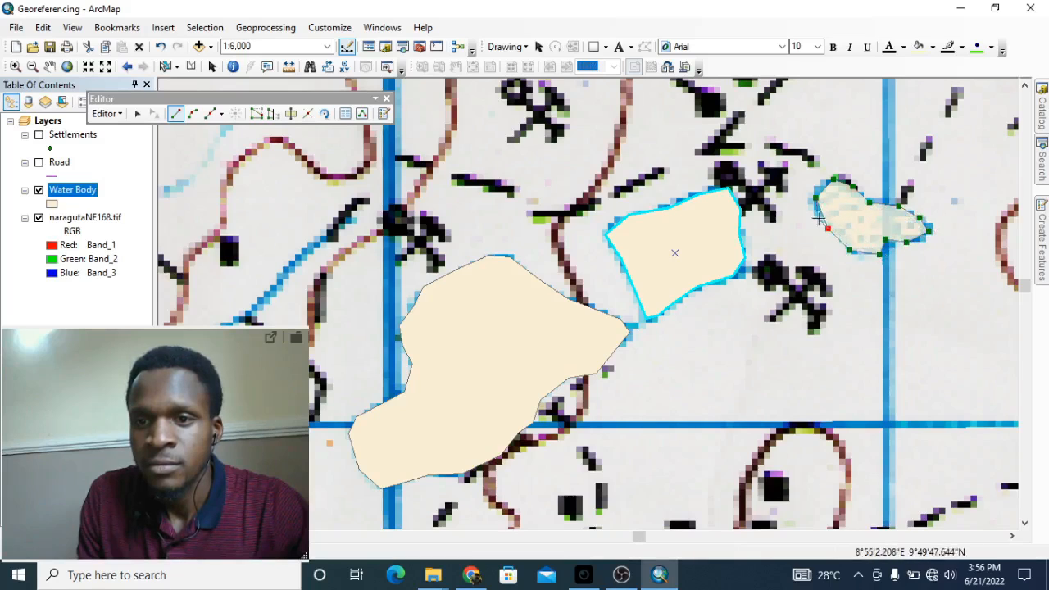
{"action": "double_click", "coordinate": [818, 208]}
Step: Move to the dotted lake and begin tracing it from its right tip
{"action": "scroll", "coordinate": [718, 210], "scroll_direction": "down", "scroll_amount": 3}
{"action": "mouse_move", "coordinate": [718, 210]}
{"action": "left_mouse_down"}
{"action": "mouse_move", "coordinate": [647, 352]}
{"action": "mouse_move", "coordinate": [681, 276]}
{"action": "left_mouse_up"}
{"action": "scroll", "coordinate": [647, 352], "scroll_direction": "up", "scroll_amount": 2}
{"action": "left_click", "coordinate": [826, 299]}
{"action": "left_click", "coordinate": [809, 313]}
{"action": "left_click", "coordinate": [805, 327]}
{"action": "left_click", "coordinate": [806, 335]}
{"action": "left_click", "coordinate": [788, 338]}
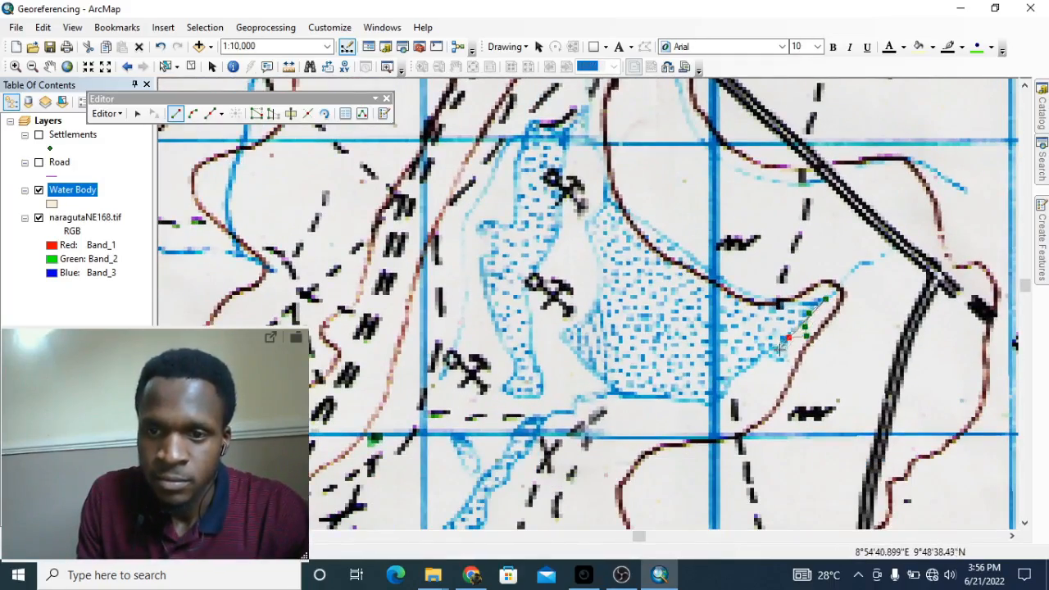
{"action": "left_click", "coordinate": [785, 363]}
{"action": "left_click", "coordinate": [764, 352]}
Step: Trace the lake's lower, left and upper-right edges and finish the lake polygon
{"action": "left_click", "coordinate": [721, 401]}
{"action": "left_click", "coordinate": [632, 394]}
{"action": "left_click", "coordinate": [576, 354]}
{"action": "left_click", "coordinate": [596, 310]}
{"action": "left_click", "coordinate": [599, 274]}
{"action": "left_click", "coordinate": [587, 217]}
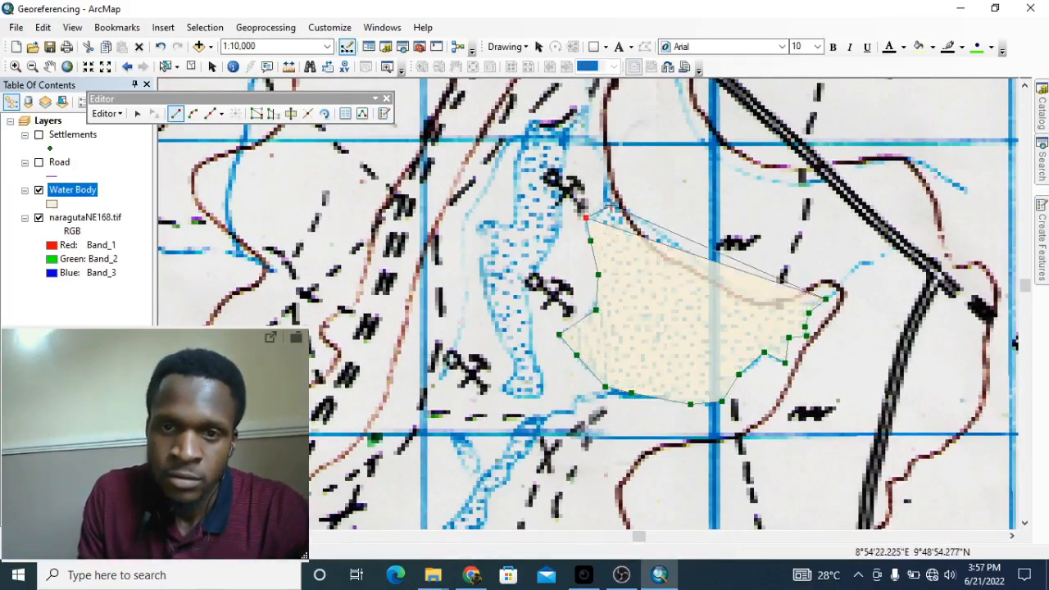
{"action": "left_click", "coordinate": [611, 174]}
{"action": "left_click", "coordinate": [645, 223]}
{"action": "left_click", "coordinate": [685, 252]}
{"action": "left_click", "coordinate": [727, 288]}
{"action": "double_click", "coordinate": [758, 301]}
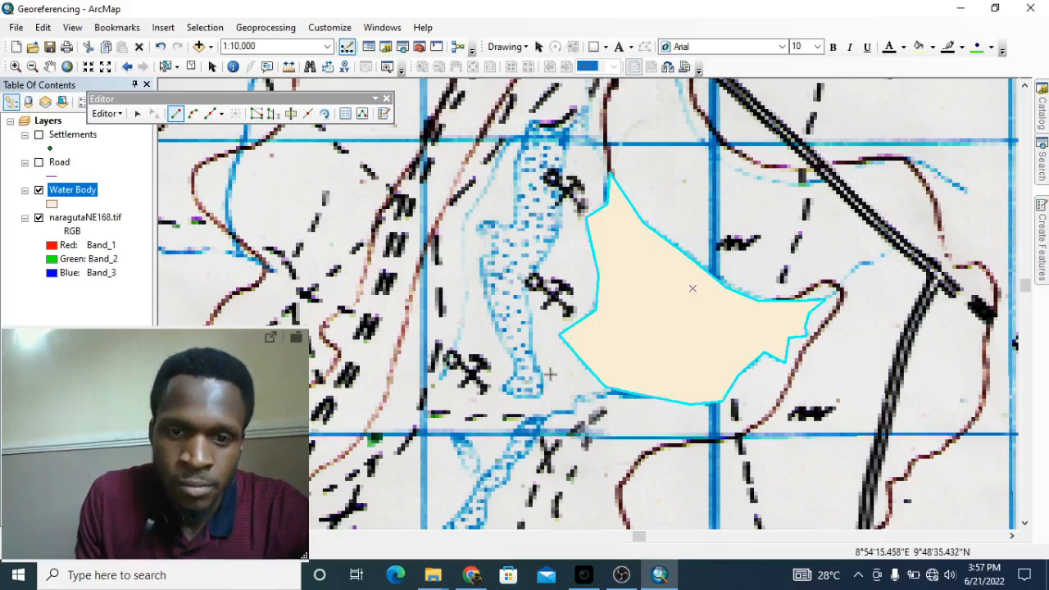
Step: Trace the narrow stream's right edge upward from its lower end
{"action": "left_click", "coordinate": [528, 397]}
{"action": "left_click", "coordinate": [545, 390]}
{"action": "left_click", "coordinate": [533, 358]}
{"action": "left_click", "coordinate": [532, 326]}
{"action": "left_click", "coordinate": [528, 288]}
{"action": "left_click", "coordinate": [534, 266]}
{"action": "left_click", "coordinate": [555, 237]}
{"action": "left_click", "coordinate": [564, 215]}
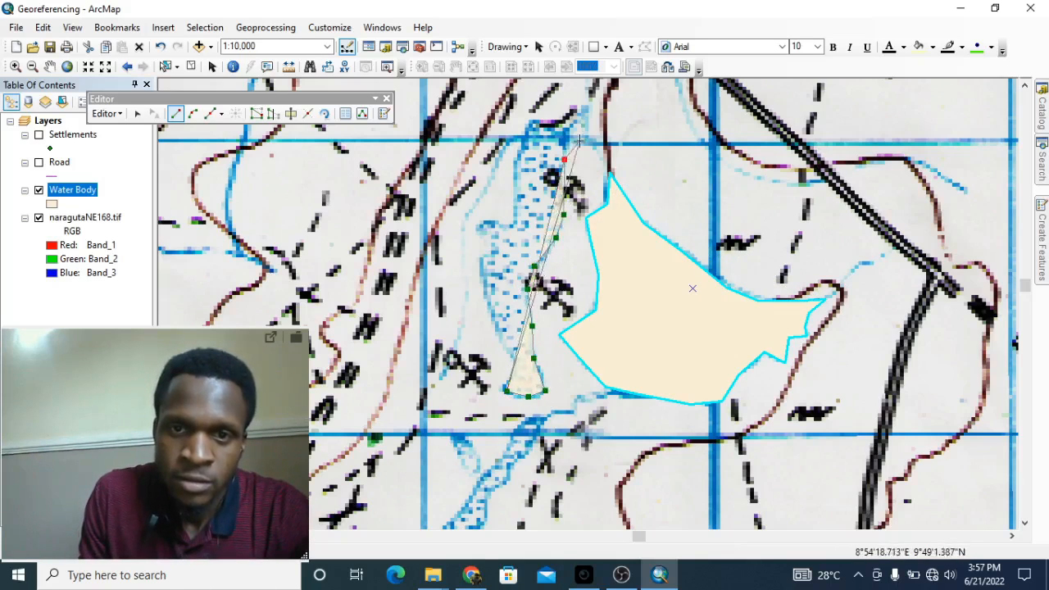
Step: Trace across the stream's top and down its left side, finishing the stream polygon
{"action": "left_click", "coordinate": [589, 107]}
{"action": "left_click", "coordinate": [528, 121]}
{"action": "left_click", "coordinate": [514, 162]}
{"action": "left_click", "coordinate": [511, 223]}
{"action": "left_click", "coordinate": [483, 221]}
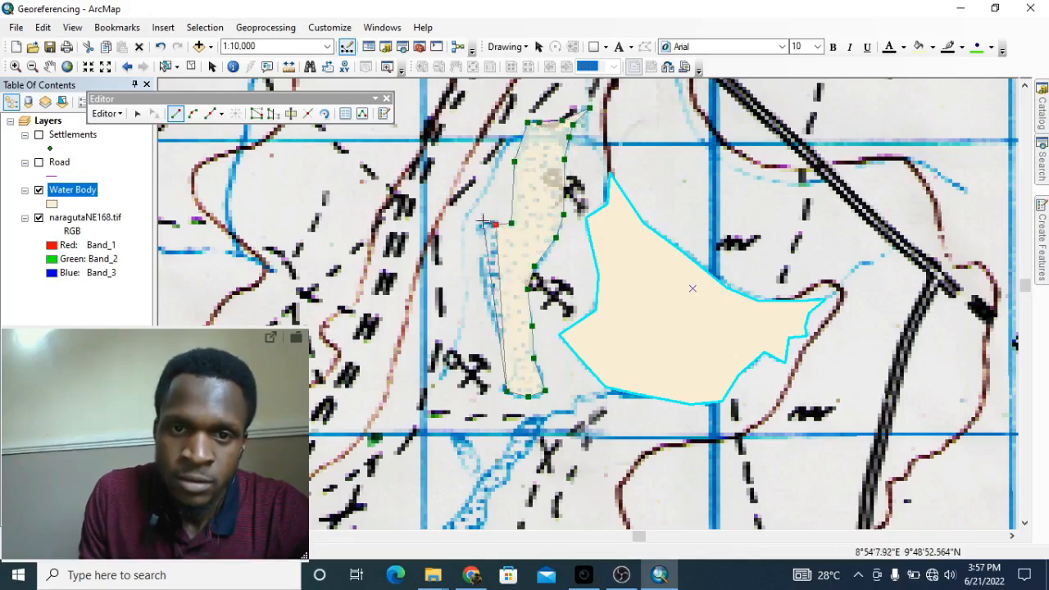
{"action": "left_click", "coordinate": [478, 230]}
{"action": "left_click", "coordinate": [484, 258]}
{"action": "left_click", "coordinate": [482, 281]}
{"action": "double_click", "coordinate": [496, 347]}
{"action": "left_click_drag", "start_coordinate": [589, 468], "coordinate": [714, 256]}
{"action": "scroll", "coordinate": [715, 256], "scroll_direction": "down", "scroll_amount": 1}
Step: Digitize the long narrow stream channel as a Water Body polygon, tracing both banks
{"action": "scroll", "coordinate": [623, 342], "scroll_direction": "up", "scroll_amount": 1}
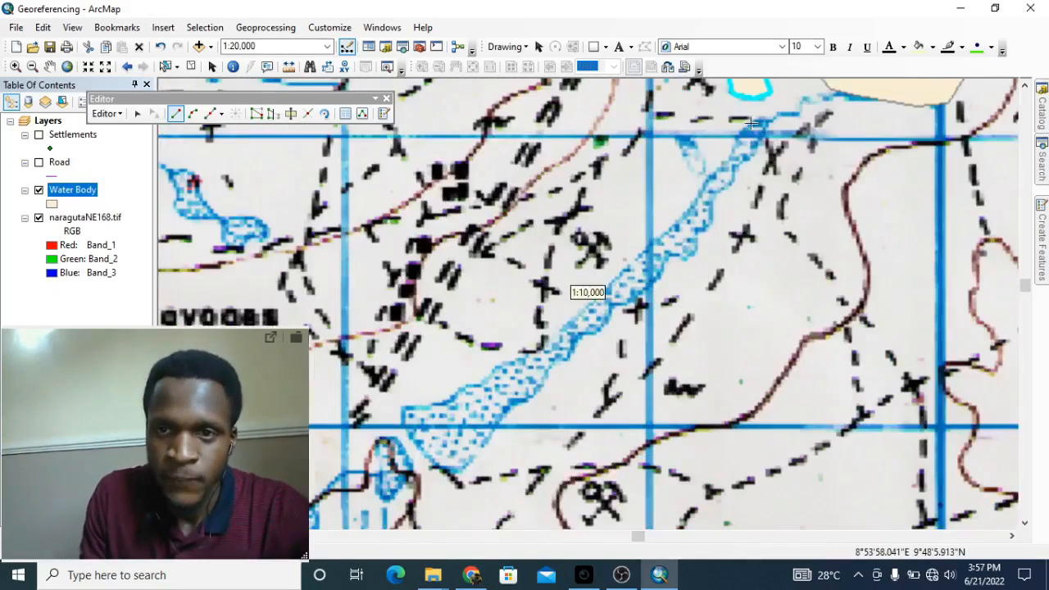
{"action": "left_click", "coordinate": [771, 121]}
{"action": "left_click", "coordinate": [750, 124]}
{"action": "left_click", "coordinate": [728, 155]}
{"action": "left_click", "coordinate": [705, 191]}
{"action": "left_click", "coordinate": [680, 221]}
{"action": "left_click", "coordinate": [634, 264]}
{"action": "left_click", "coordinate": [583, 313]}
{"action": "left_click", "coordinate": [536, 352]}
{"action": "left_click", "coordinate": [496, 370]}
{"action": "left_click", "coordinate": [476, 387]}
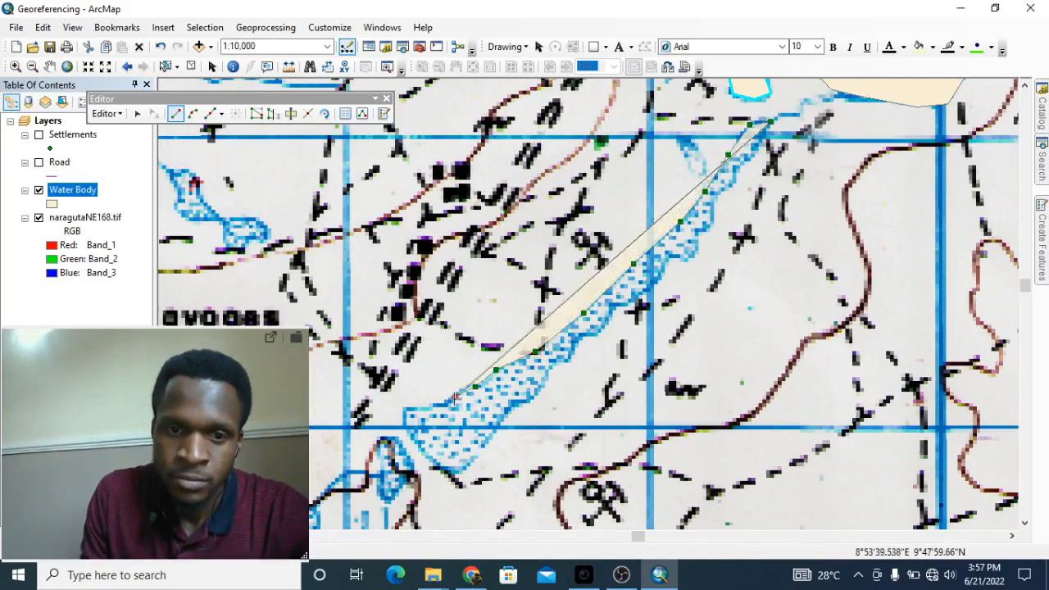
{"action": "left_click", "coordinate": [444, 469]}
{"action": "left_click", "coordinate": [459, 473]}
{"action": "left_click", "coordinate": [512, 414]}
{"action": "left_click", "coordinate": [533, 397]}
{"action": "left_click", "coordinate": [548, 373]}
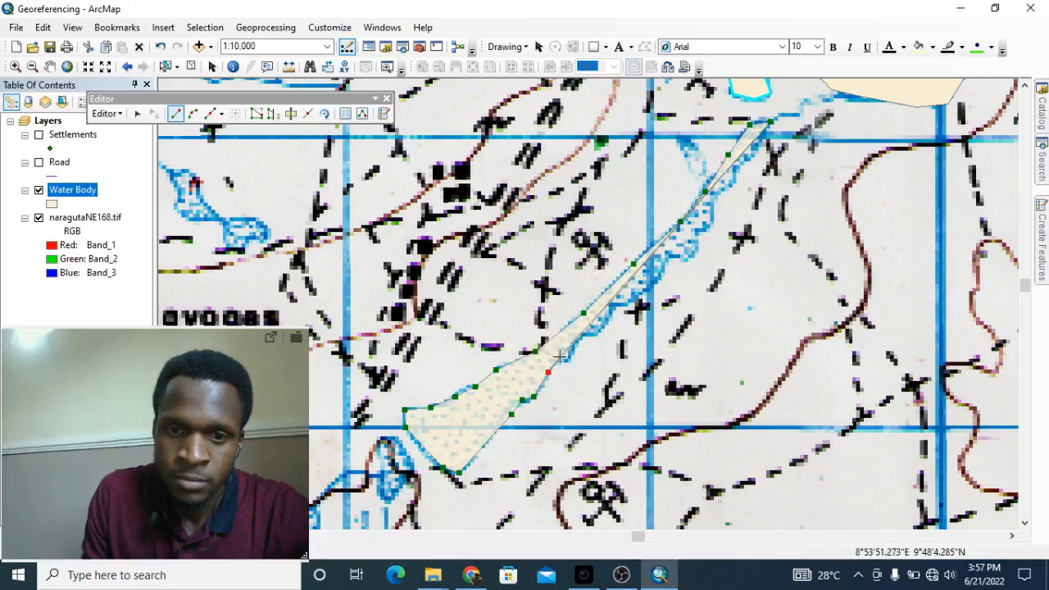
{"action": "left_click", "coordinate": [560, 358]}
{"action": "left_click", "coordinate": [568, 362]}
{"action": "left_click", "coordinate": [578, 336]}
{"action": "left_click", "coordinate": [597, 334]}
{"action": "left_click", "coordinate": [612, 316]}
{"action": "left_click", "coordinate": [612, 304]}
{"action": "left_click", "coordinate": [656, 284]}
{"action": "left_click", "coordinate": [673, 259]}
{"action": "left_click", "coordinate": [697, 234]}
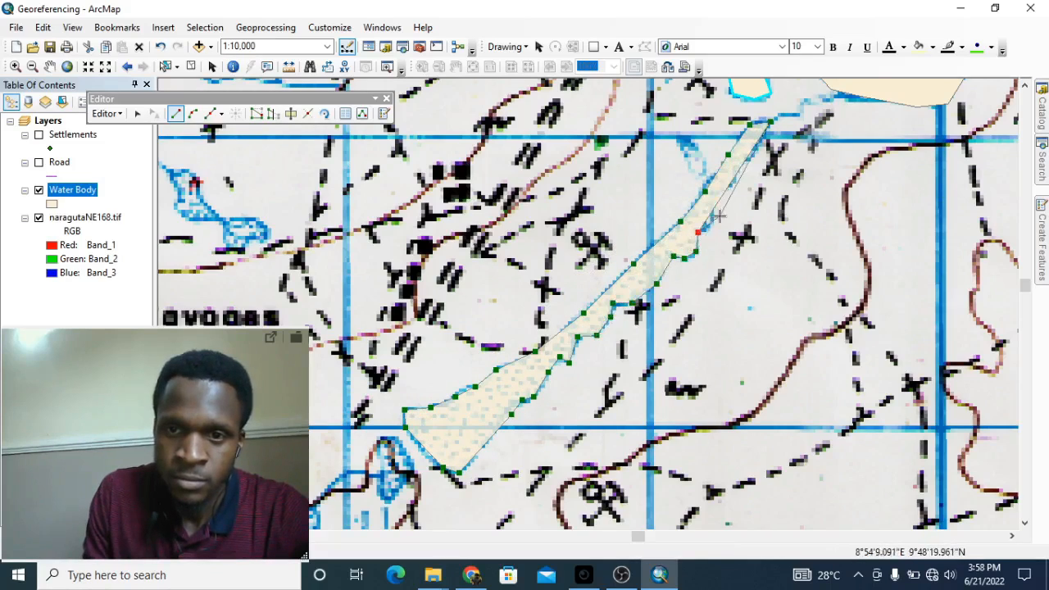
{"action": "left_click", "coordinate": [712, 201]}
{"action": "left_click", "coordinate": [720, 189]}
{"action": "double_click", "coordinate": [769, 125]}
Step: Outline the small narrow lake nearby as another Water Body polygon
{"action": "left_click_drag", "start_coordinate": [494, 327], "coordinate": [726, 165]}
{"action": "left_click", "coordinate": [616, 343]}
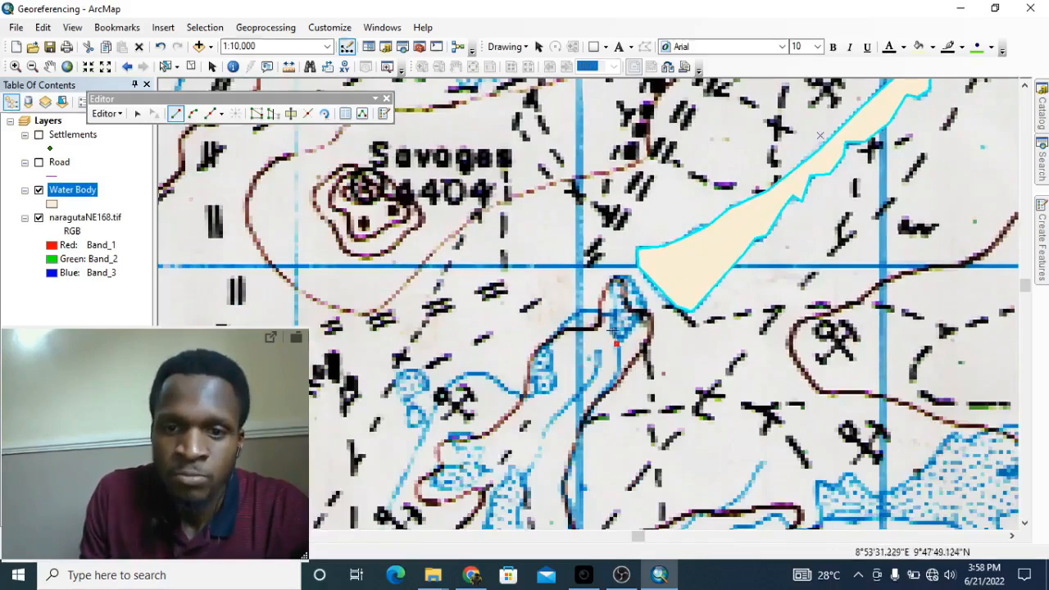
{"action": "left_click", "coordinate": [612, 316]}
{"action": "left_click", "coordinate": [613, 289]}
{"action": "left_click", "coordinate": [617, 277]}
{"action": "left_click", "coordinate": [632, 281]}
{"action": "left_click", "coordinate": [644, 301]}
{"action": "double_click", "coordinate": [641, 318]}
Step: Trace the large irregular fish-shaped lake south-east of Savages all the way around as a Water Body polygon
{"action": "scroll", "coordinate": [553, 290], "scroll_direction": "down", "scroll_amount": 3}
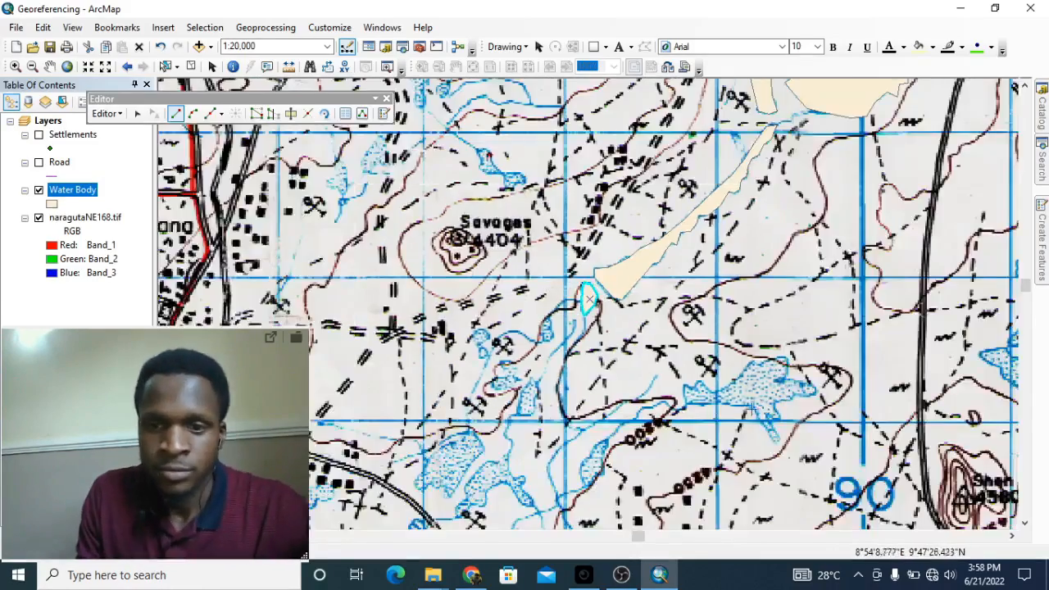
{"action": "scroll", "coordinate": [820, 442], "scroll_direction": "up", "scroll_amount": 5}
{"action": "left_click", "coordinate": [369, 261]}
{"action": "left_click", "coordinate": [373, 306]}
{"action": "left_click", "coordinate": [375, 333]}
{"action": "left_click", "coordinate": [423, 328]}
{"action": "left_click", "coordinate": [473, 322]}
{"action": "left_click", "coordinate": [508, 325]}
{"action": "left_click", "coordinate": [593, 329]}
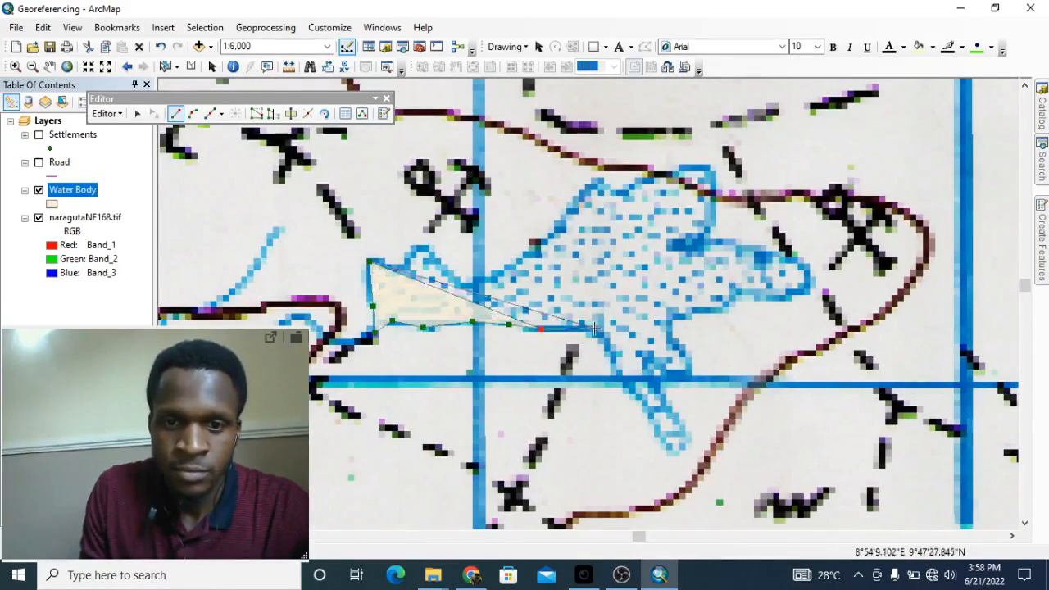
{"action": "left_click", "coordinate": [623, 390]}
{"action": "left_click", "coordinate": [671, 452]}
{"action": "left_click", "coordinate": [691, 436]}
{"action": "left_click", "coordinate": [689, 375]}
{"action": "left_click", "coordinate": [690, 354]}
{"action": "left_click", "coordinate": [670, 322]}
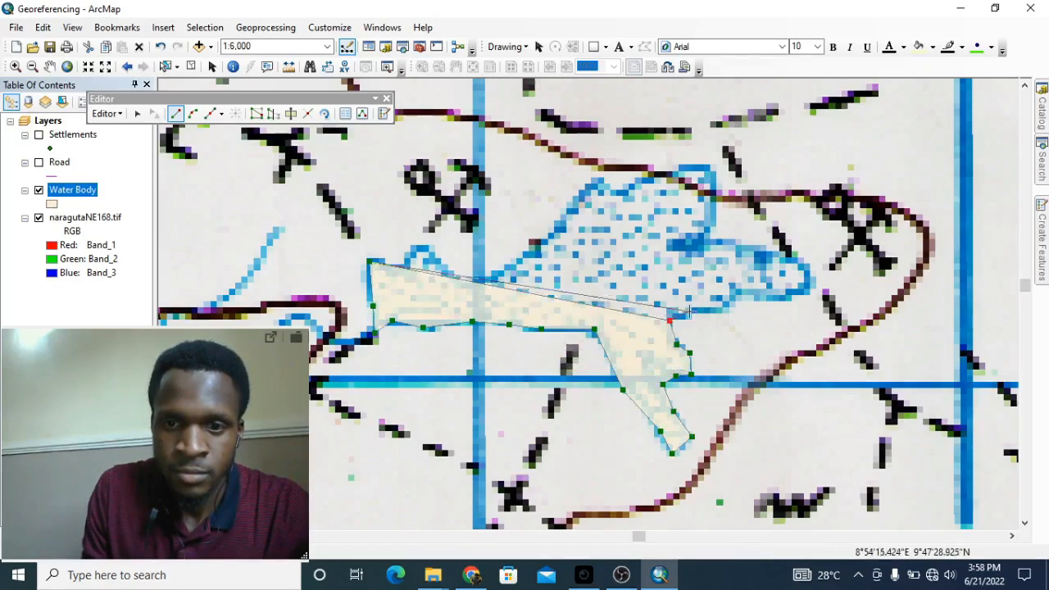
{"action": "left_click", "coordinate": [724, 308]}
{"action": "left_click", "coordinate": [769, 299]}
{"action": "left_click", "coordinate": [802, 292]}
{"action": "left_click", "coordinate": [815, 282]}
{"action": "left_click", "coordinate": [798, 255]}
{"action": "left_click", "coordinate": [754, 245]}
{"action": "left_click", "coordinate": [706, 238]}
{"action": "left_click", "coordinate": [709, 202]}
{"action": "left_click", "coordinate": [705, 177]}
{"action": "left_click", "coordinate": [673, 175]}
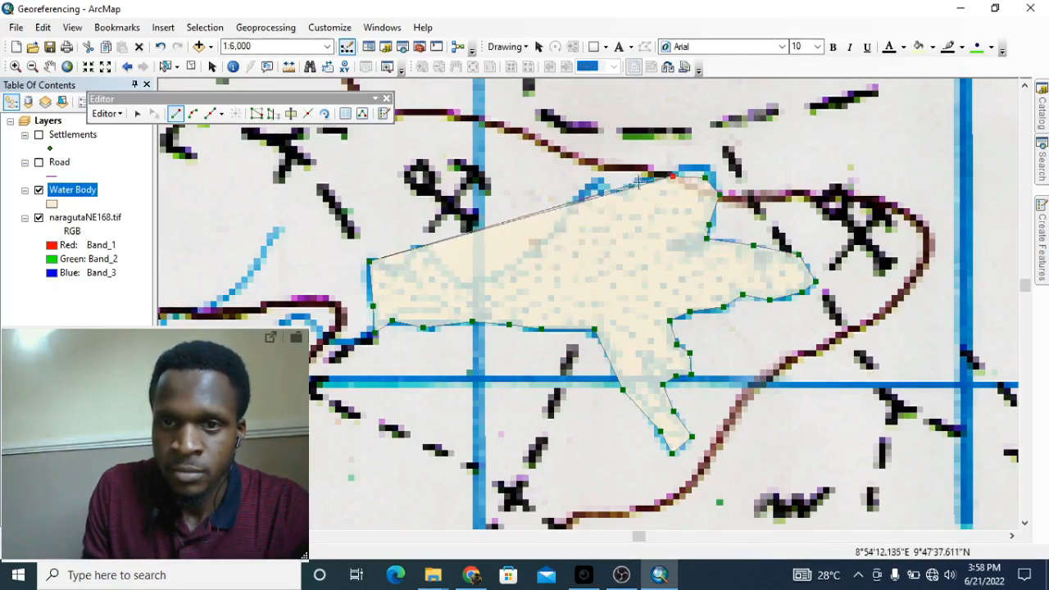
{"action": "left_click", "coordinate": [636, 180]}
{"action": "left_click", "coordinate": [617, 192]}
{"action": "left_click", "coordinate": [602, 181]}
{"action": "left_click", "coordinate": [563, 215]}
{"action": "left_click", "coordinate": [542, 242]}
{"action": "left_click", "coordinate": [516, 260]}
{"action": "left_click", "coordinate": [486, 281]}
{"action": "left_click", "coordinate": [464, 286]}
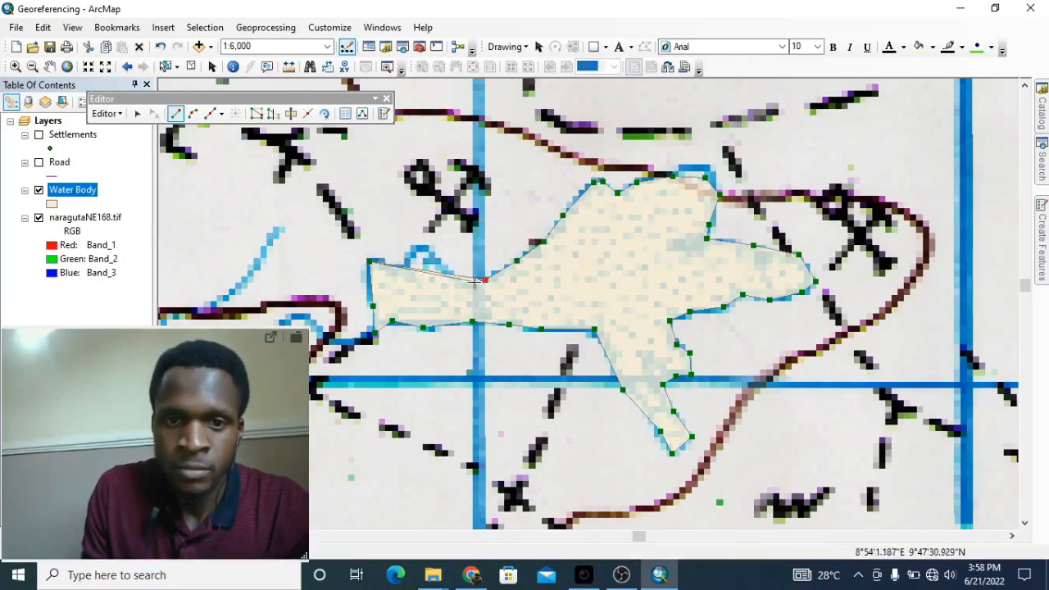
{"action": "left_click", "coordinate": [436, 259]}
{"action": "left_click", "coordinate": [421, 246]}
{"action": "double_click", "coordinate": [382, 259]}
{"action": "scroll", "coordinate": [824, 248], "scroll_direction": "down", "scroll_amount": 5}
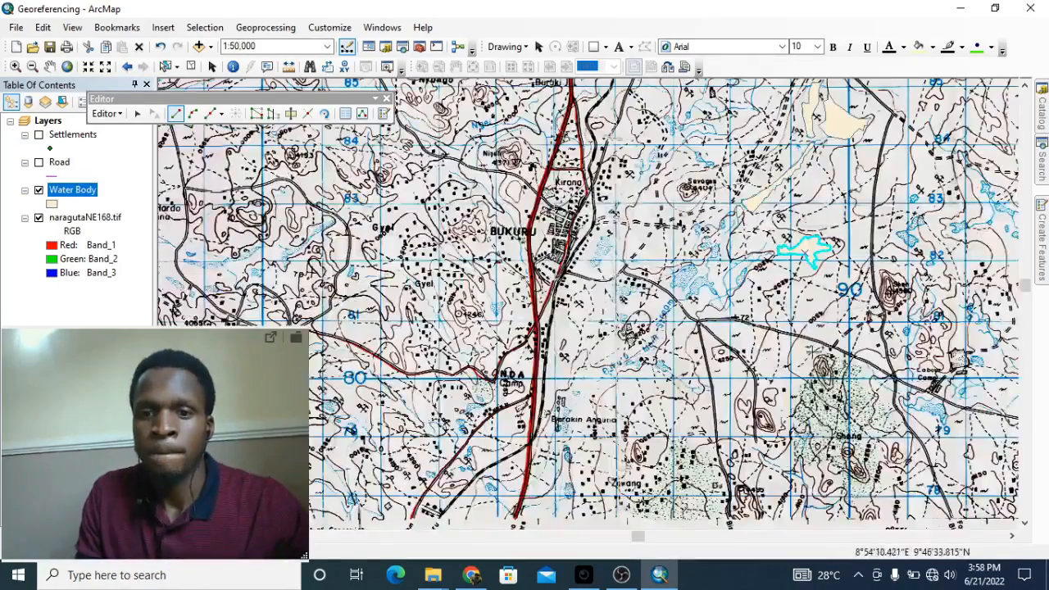
Step: Digitize the triangular lake beside the main road as a Water Body polygon
{"action": "left_click_drag", "start_coordinate": [501, 406], "coordinate": [632, 232]}
{"action": "left_click_drag", "start_coordinate": [312, 293], "coordinate": [676, 346]}
{"action": "scroll", "coordinate": [676, 346], "scroll_direction": "up", "scroll_amount": 3}
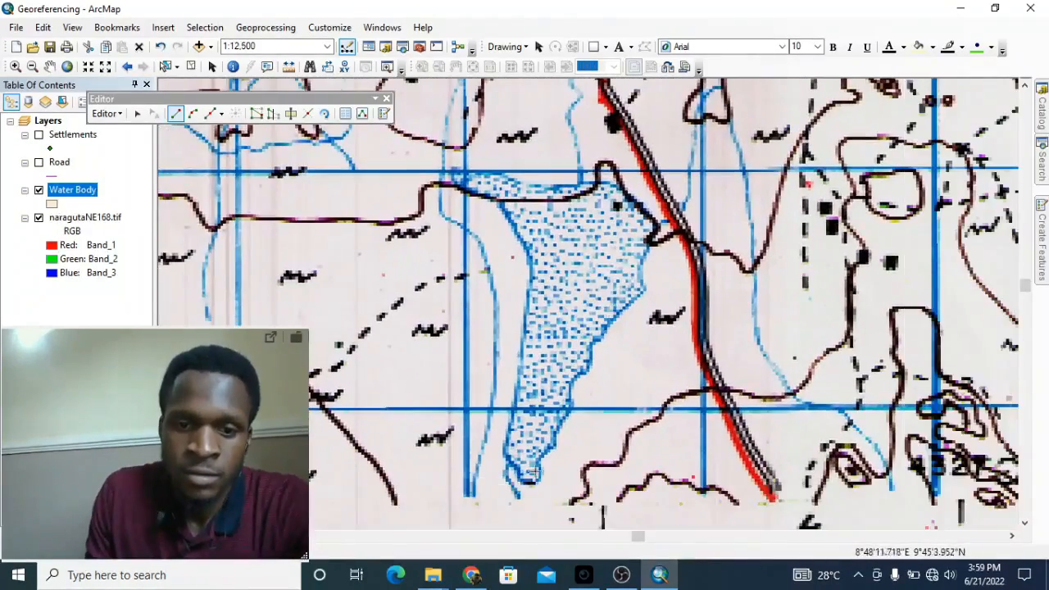
{"action": "left_click", "coordinate": [502, 442]}
{"action": "left_click", "coordinate": [522, 360]}
{"action": "left_click", "coordinate": [528, 269]}
{"action": "left_click", "coordinate": [504, 214]}
{"action": "left_click", "coordinate": [459, 187]}
{"action": "left_click", "coordinate": [455, 172]}
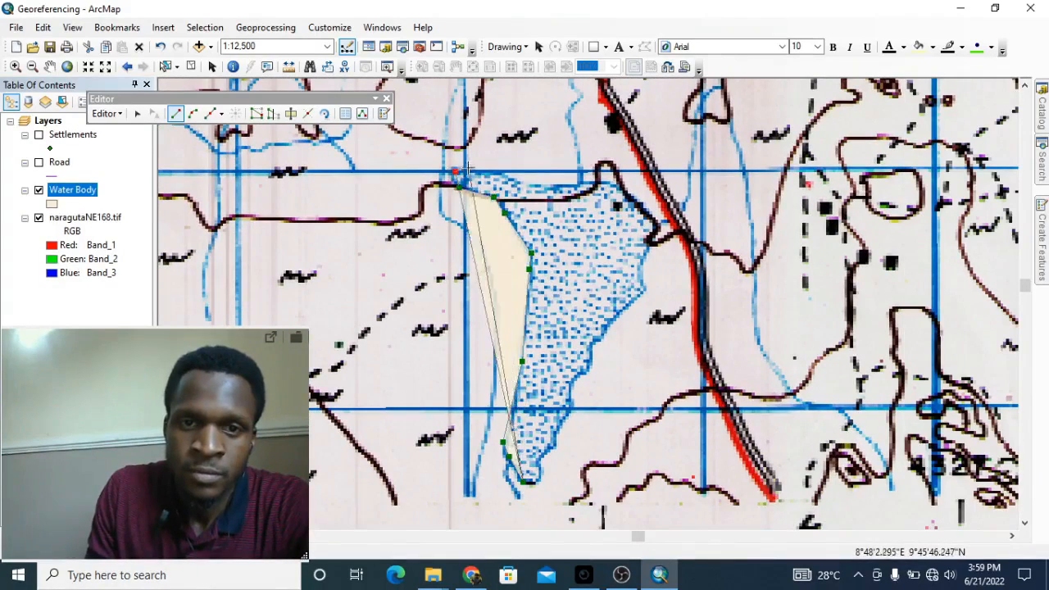
{"action": "left_click", "coordinate": [514, 178]}
{"action": "left_click", "coordinate": [538, 188]}
{"action": "left_click", "coordinate": [582, 180]}
{"action": "left_click", "coordinate": [631, 197]}
{"action": "left_click", "coordinate": [657, 223]}
{"action": "left_click", "coordinate": [646, 246]}
{"action": "left_click", "coordinate": [646, 291]}
{"action": "left_click", "coordinate": [617, 314]}
{"action": "left_click", "coordinate": [602, 331]}
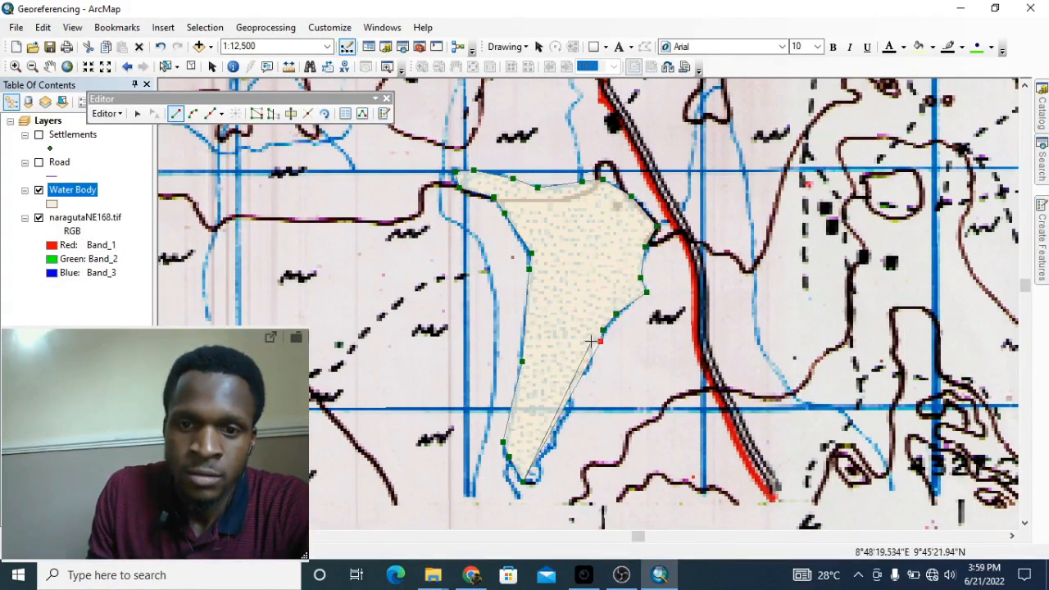
{"action": "left_click", "coordinate": [591, 372]}
{"action": "left_click", "coordinate": [573, 380]}
{"action": "left_click", "coordinate": [570, 398]}
{"action": "left_click", "coordinate": [569, 416]}
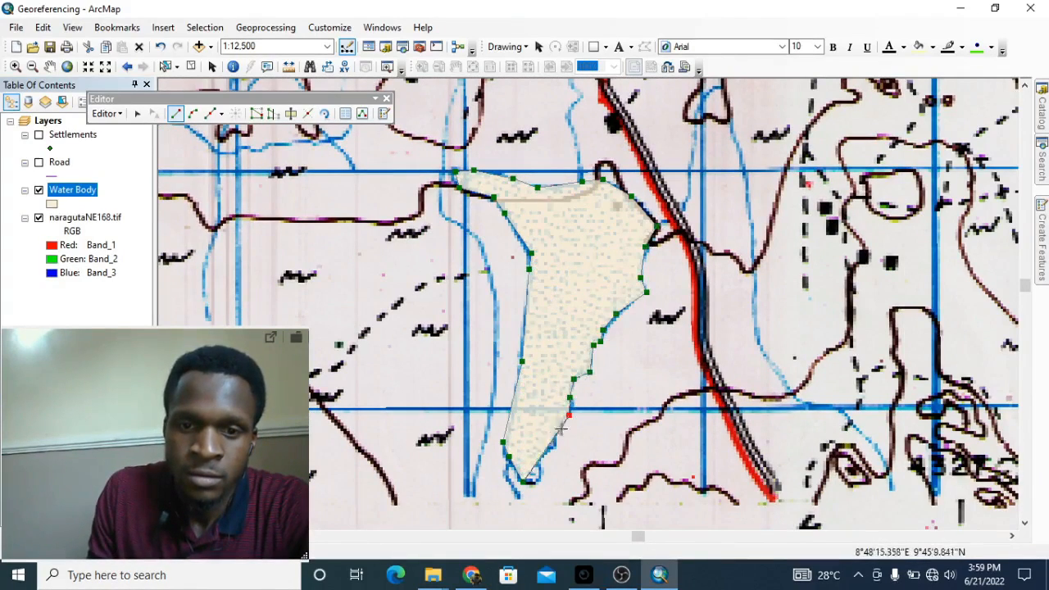
{"action": "double_click", "coordinate": [535, 482]}
Step: Outline the next small lake as a Water Body polygon
{"action": "scroll", "coordinate": [442, 313], "scroll_direction": "down", "scroll_amount": 3}
{"action": "left_click_drag", "start_coordinate": [485, 246], "coordinate": [679, 467]}
{"action": "scroll", "coordinate": [548, 360], "scroll_direction": "up", "scroll_amount": 4}
{"action": "left_click", "coordinate": [505, 434]}
{"action": "left_click", "coordinate": [503, 404]}
{"action": "left_click", "coordinate": [514, 375]}
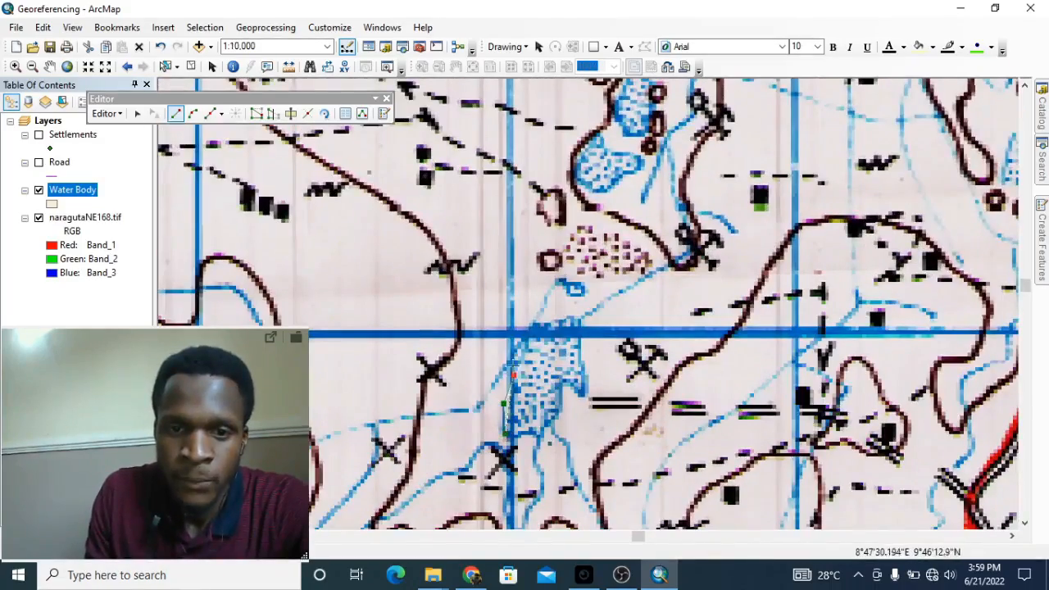
{"action": "left_click", "coordinate": [518, 352]}
{"action": "left_click", "coordinate": [534, 325]}
{"action": "left_click", "coordinate": [570, 319]}
{"action": "left_click", "coordinate": [583, 325]}
{"action": "left_click", "coordinate": [587, 395]}
{"action": "left_click", "coordinate": [568, 384]}
{"action": "left_click", "coordinate": [557, 416]}
{"action": "double_click", "coordinate": [519, 438]}
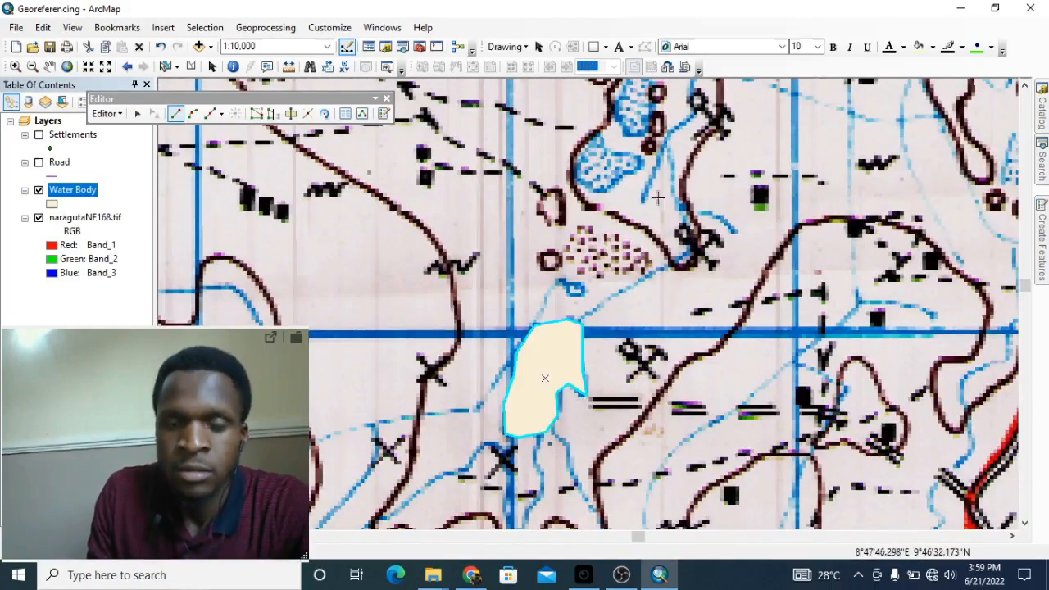
Step: Digitize another small lake as a Water Body polygon, repositioning the map mid-outline
{"action": "left_click_drag", "start_coordinate": [659, 197], "coordinate": [578, 417]}
{"action": "left_click", "coordinate": [515, 408]}
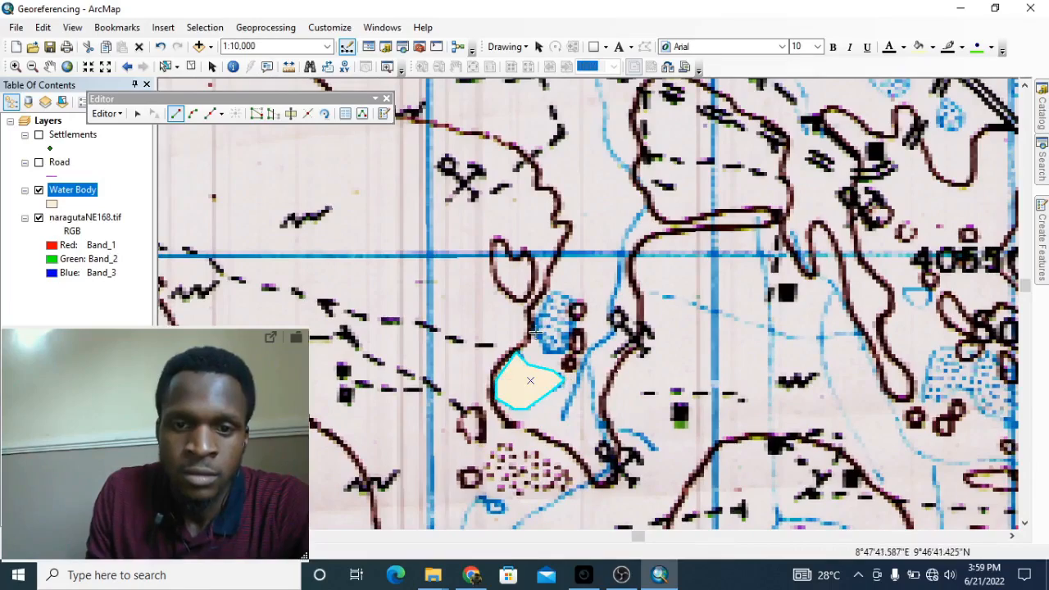
{"action": "left_click_drag", "start_coordinate": [902, 259], "coordinate": [481, 233]}
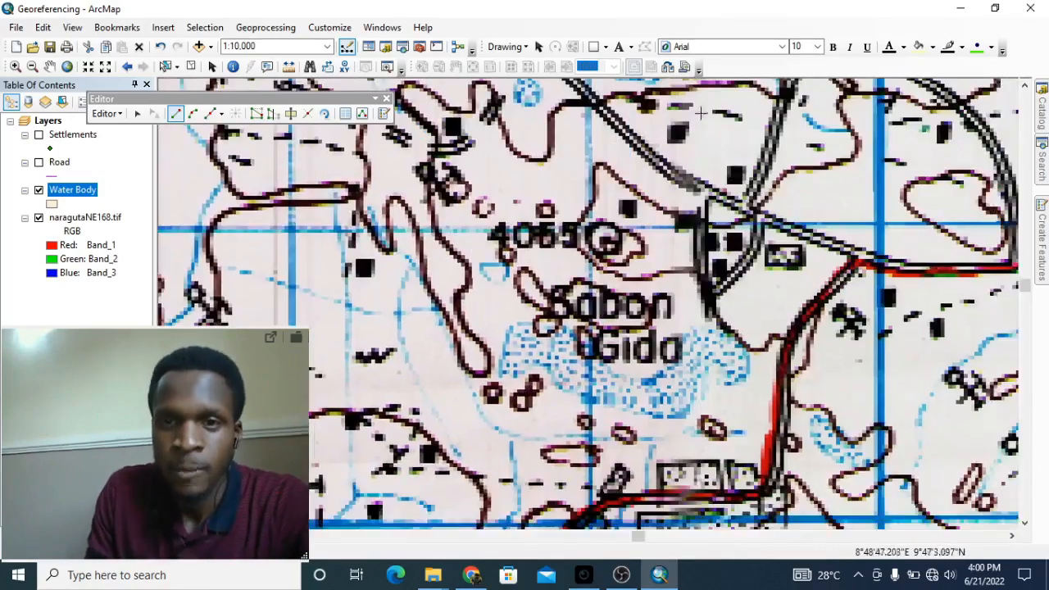
{"action": "left_click_drag", "start_coordinate": [703, 112], "coordinate": [712, 318]}
{"action": "left_click_drag", "start_coordinate": [481, 218], "coordinate": [582, 366]}
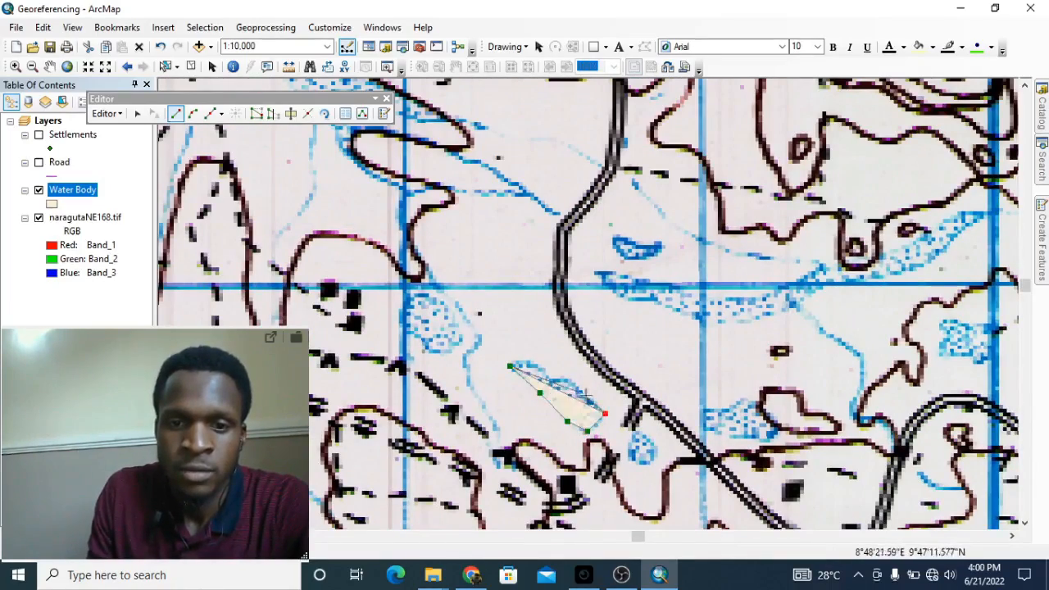
{"action": "left_click", "coordinate": [446, 307]}
{"action": "left_click", "coordinate": [463, 325]}
{"action": "left_click", "coordinate": [459, 346]}
{"action": "left_click", "coordinate": [444, 356]}
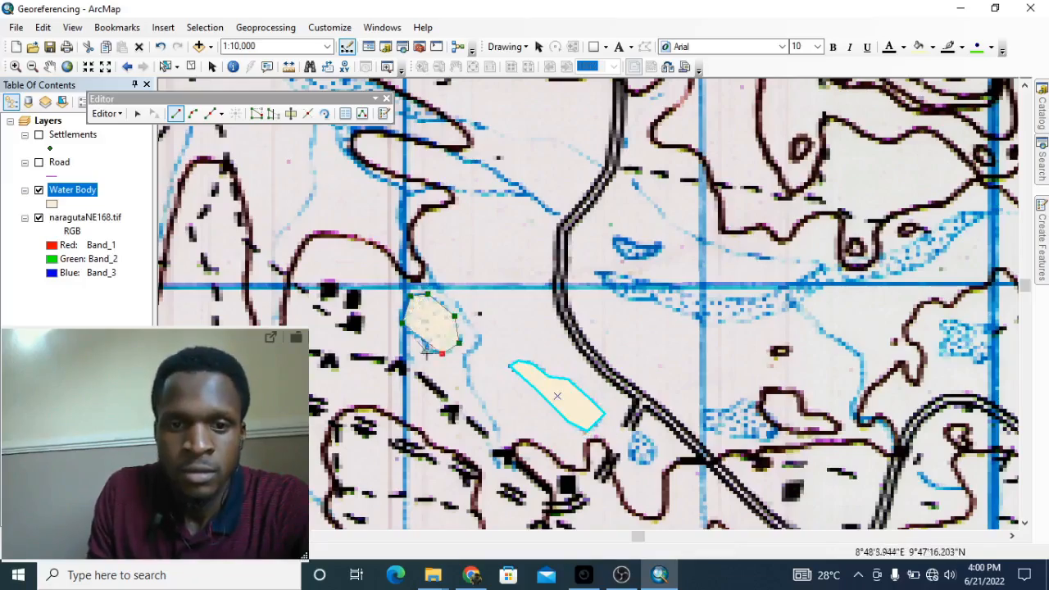
{"action": "left_click", "coordinate": [423, 352]}
{"action": "double_click", "coordinate": [411, 334]}
Step: Move to the Jos area and digitize the broad lake near gridline 88 as a Water Body polygon
{"action": "scroll", "coordinate": [536, 268], "scroll_direction": "down", "scroll_amount": 10}
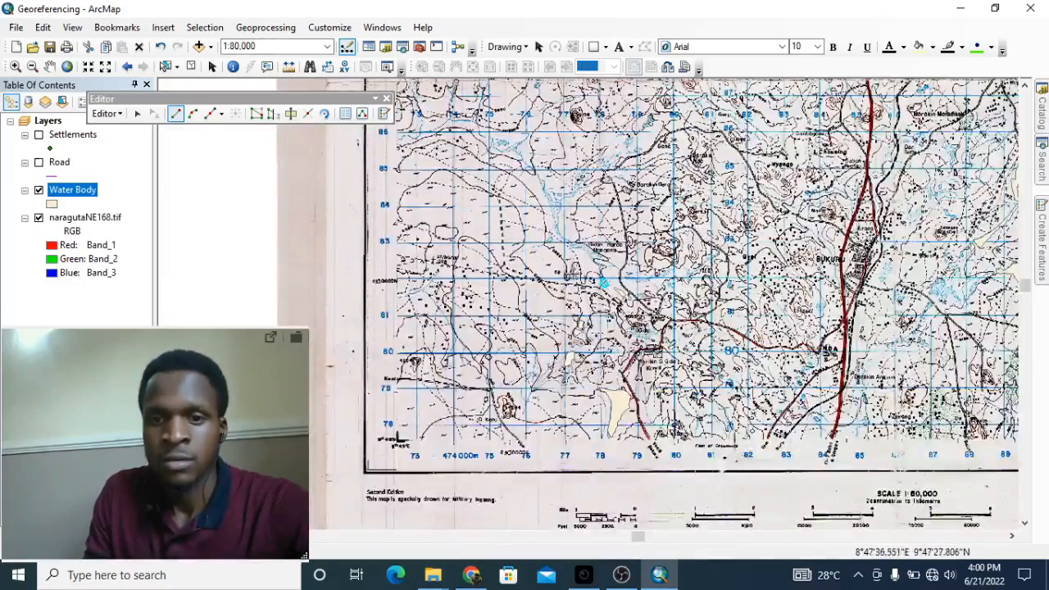
{"action": "left_click_drag", "start_coordinate": [884, 150], "coordinate": [632, 271]}
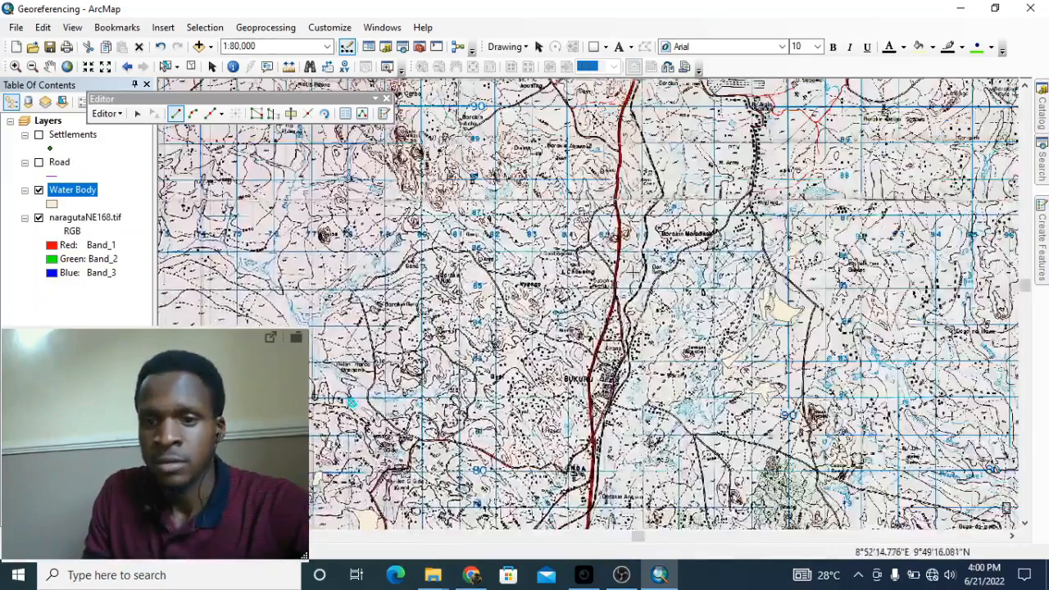
{"action": "left_click_drag", "start_coordinate": [279, 205], "coordinate": [512, 296]}
{"action": "left_click_drag", "start_coordinate": [733, 130], "coordinate": [616, 369]}
{"action": "left_click_drag", "start_coordinate": [1012, 206], "coordinate": [656, 371]}
{"action": "scroll", "coordinate": [654, 408], "scroll_direction": "up", "scroll_amount": 10}
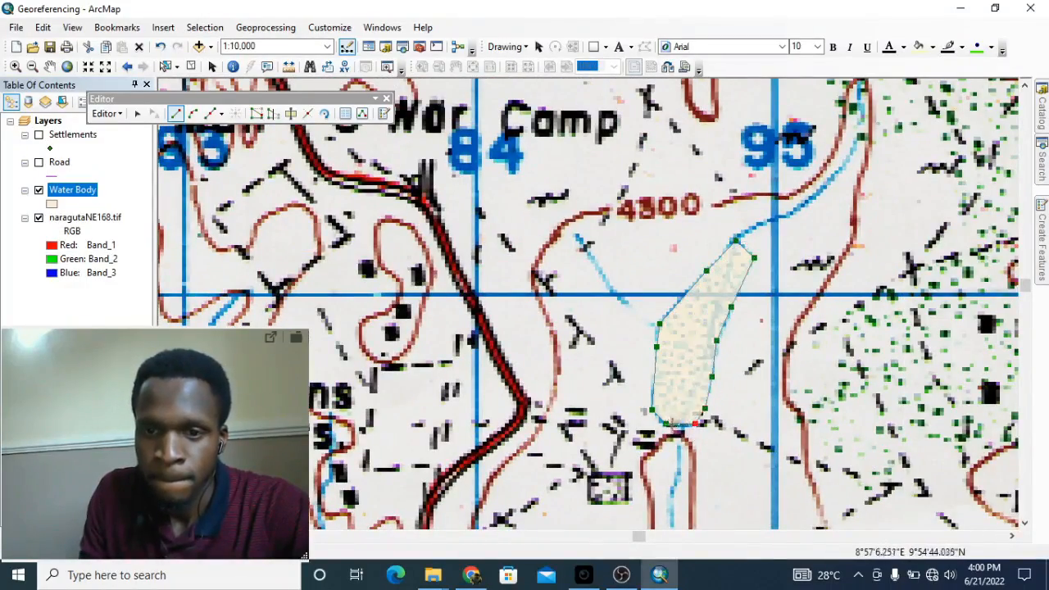
{"action": "scroll", "coordinate": [656, 385], "scroll_direction": "down", "scroll_amount": 10}
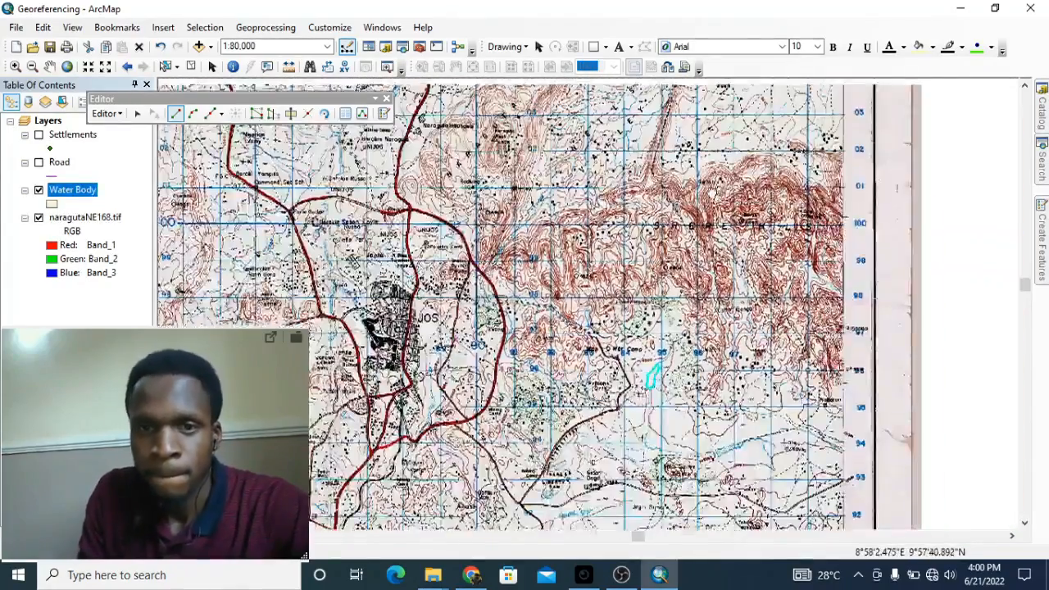
{"action": "scroll", "coordinate": [660, 355], "scroll_direction": "up", "scroll_amount": 10}
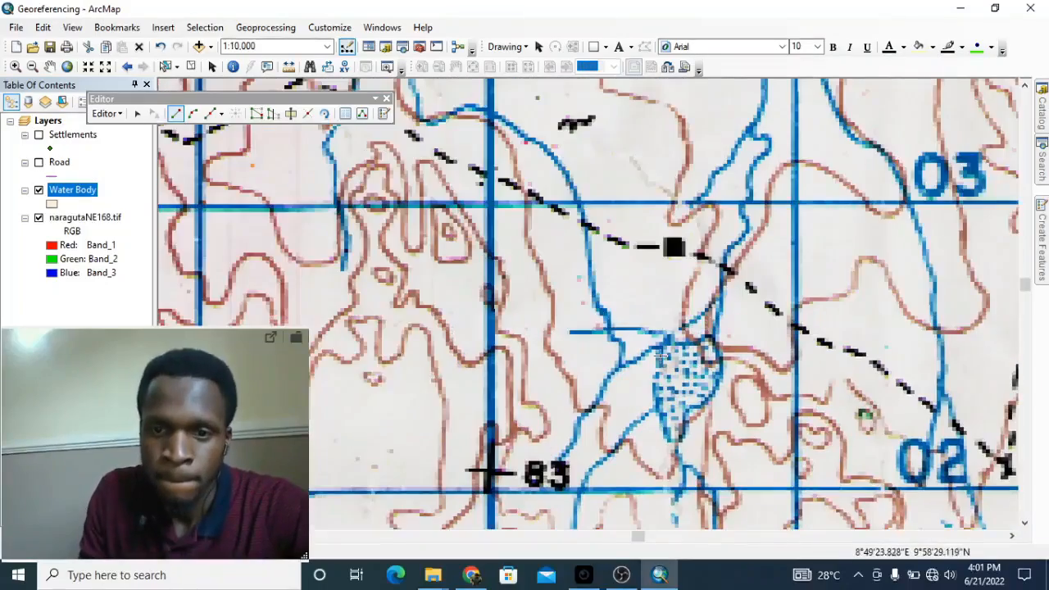
{"action": "left_click", "coordinate": [665, 338]}
{"action": "left_click", "coordinate": [686, 336]}
{"action": "left_click", "coordinate": [707, 336]}
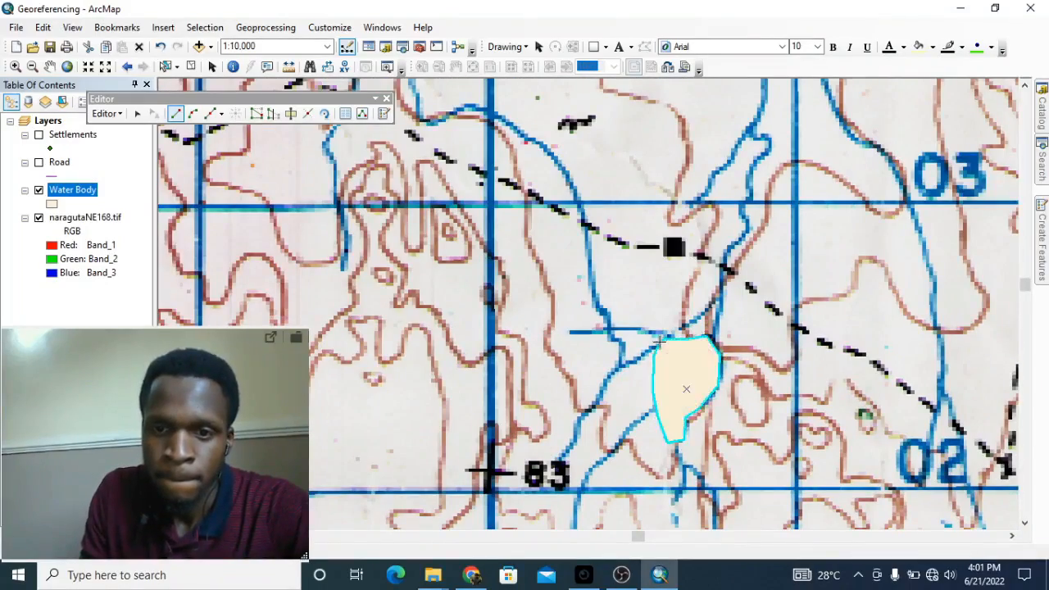
{"action": "scroll", "coordinate": [659, 342], "scroll_direction": "down", "scroll_amount": 6}
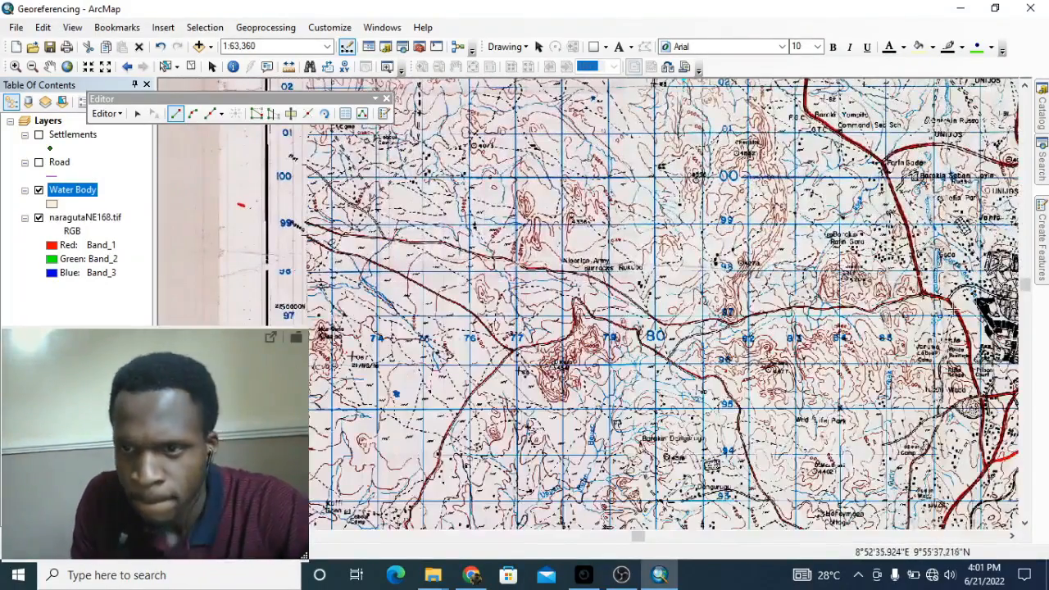
{"action": "scroll", "coordinate": [762, 334], "scroll_direction": "up", "scroll_amount": 10}
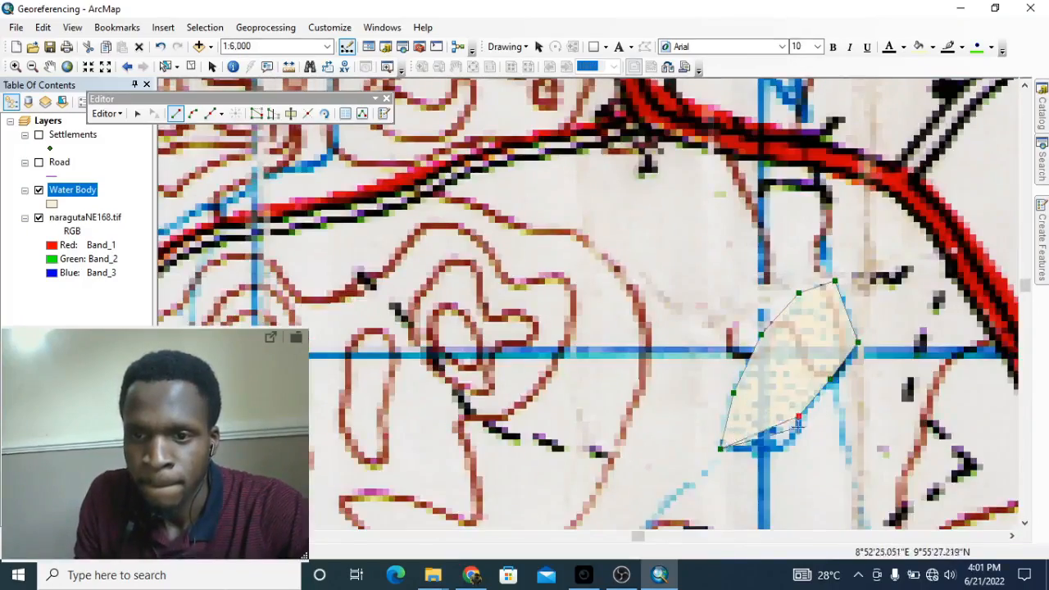
{"action": "double_click", "coordinate": [797, 422]}
{"action": "scroll", "coordinate": [798, 421], "scroll_direction": "down", "scroll_amount": 10}
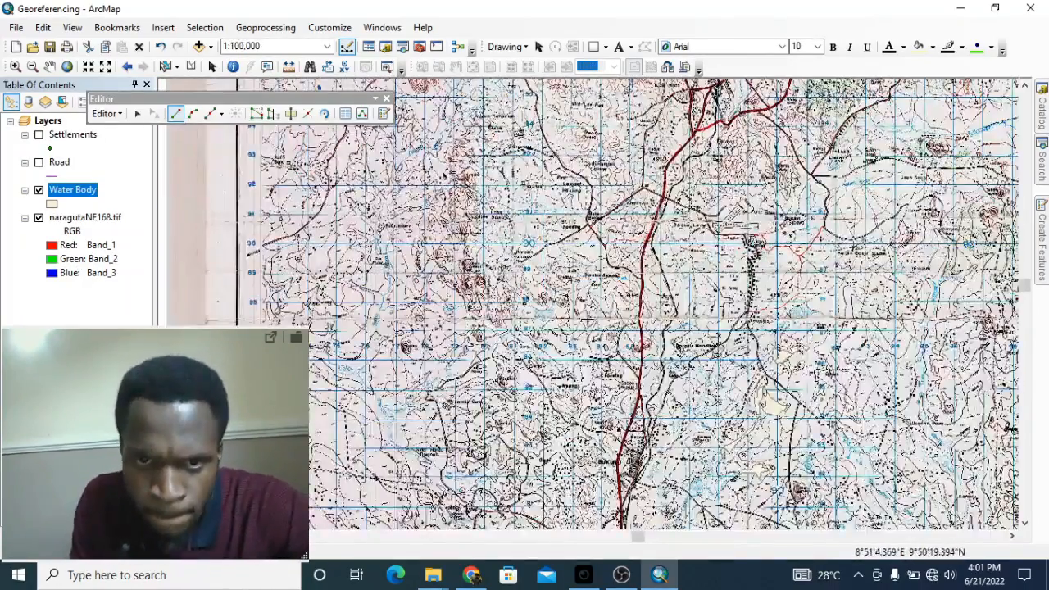
{"action": "scroll", "coordinate": [632, 303], "scroll_direction": "up", "scroll_amount": 8}
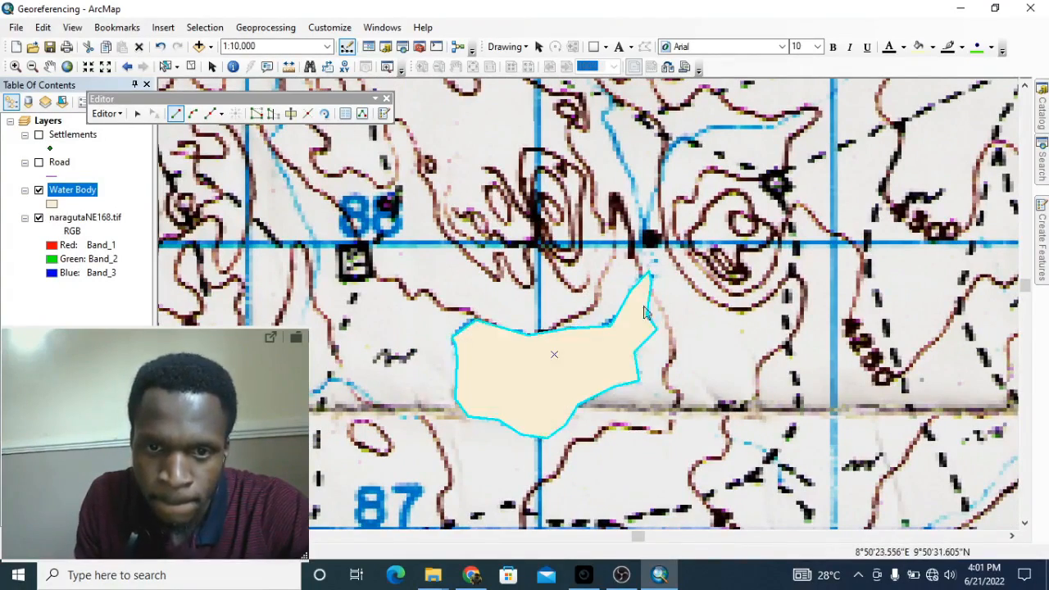
Step: Pan to the next lake and trace a seven-vertex Water Body polygon around it
{"action": "scroll", "coordinate": [646, 311], "scroll_direction": "down", "scroll_amount": 5}
{"action": "left_click_drag", "start_coordinate": [999, 344], "coordinate": [660, 309]}
{"action": "scroll", "coordinate": [712, 282], "scroll_direction": "up", "scroll_amount": 2}
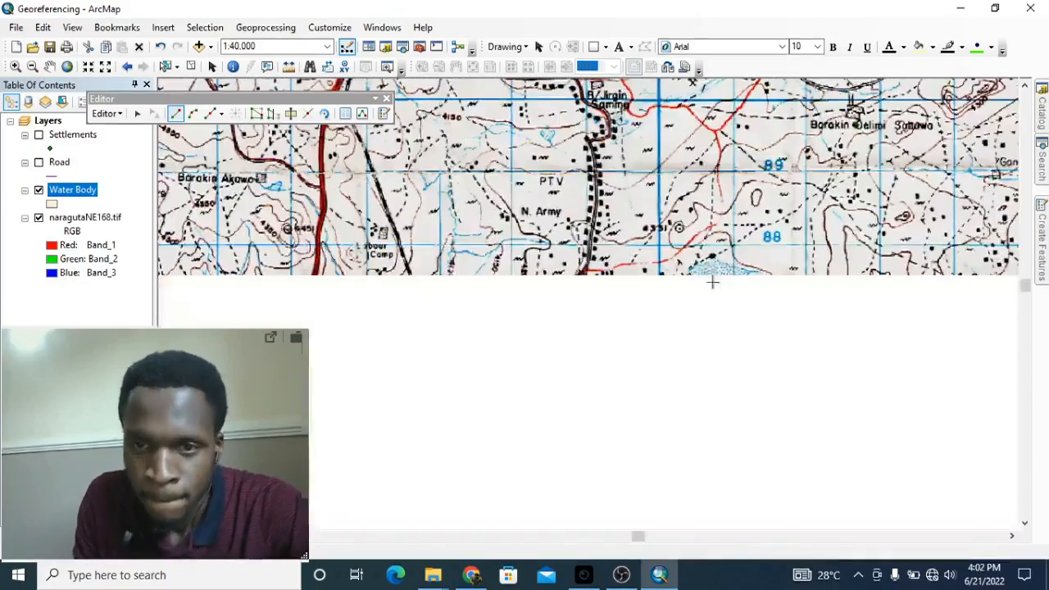
{"action": "scroll", "coordinate": [712, 282], "scroll_direction": "up", "scroll_amount": 2}
{"action": "left_click", "coordinate": [643, 275]}
{"action": "left_click", "coordinate": [679, 252]}
{"action": "left_click", "coordinate": [707, 243]}
{"action": "left_click", "coordinate": [751, 266]}
{"action": "left_click", "coordinate": [802, 278]}
{"action": "left_click", "coordinate": [789, 291]}
{"action": "left_click", "coordinate": [761, 294]}
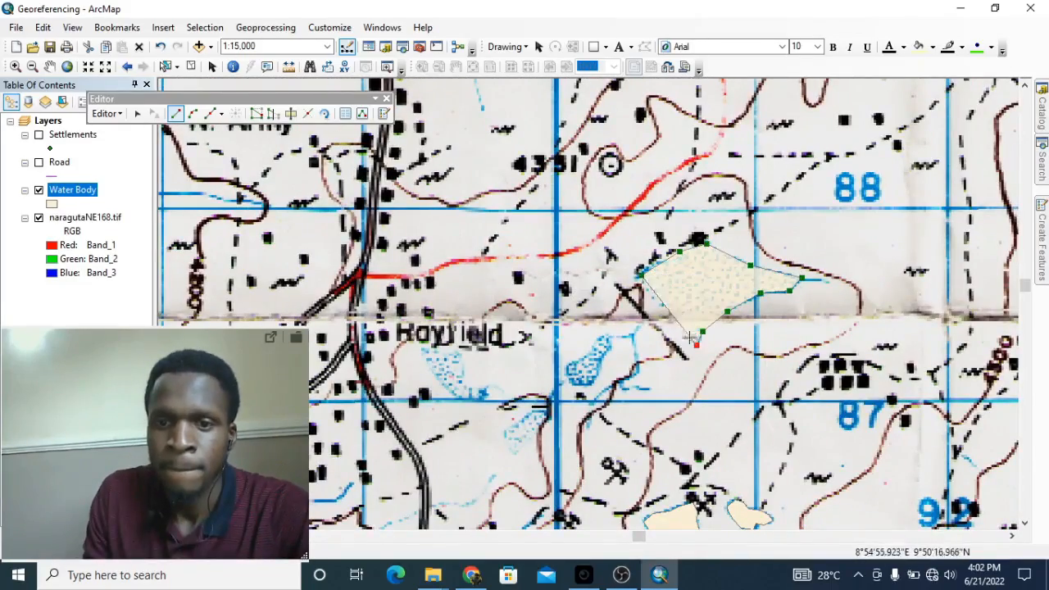
{"action": "double_click", "coordinate": [640, 281]}
Step: Outline the small lake nearby, then pan northeast and trace the narrow lake's edges
{"action": "left_click", "coordinate": [569, 369]}
{"action": "left_click", "coordinate": [608, 337]}
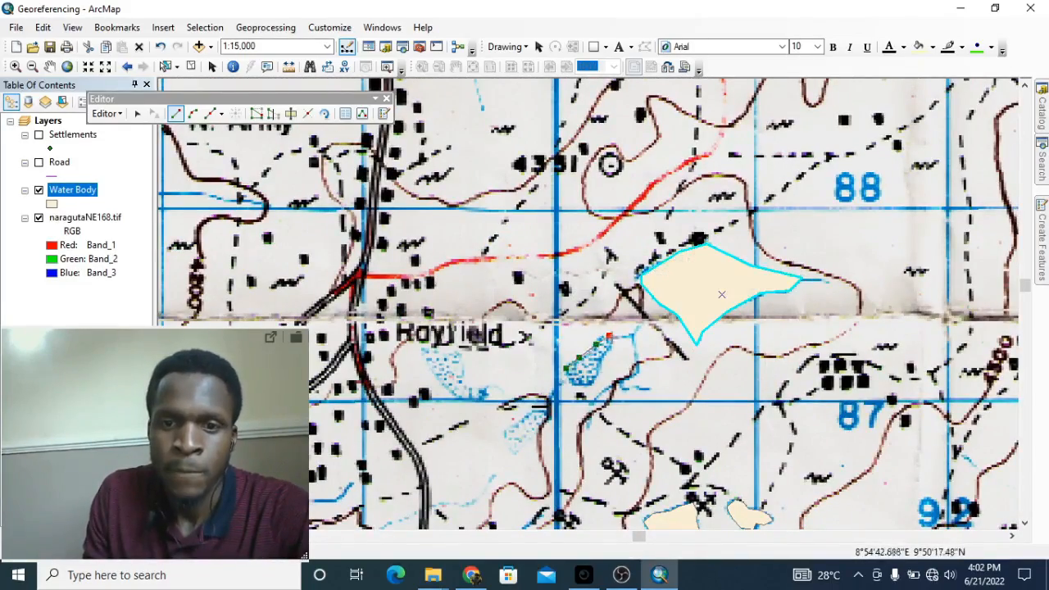
{"action": "double_click", "coordinate": [576, 384]}
{"action": "scroll", "coordinate": [705, 275], "scroll_direction": "down", "scroll_amount": 3}
{"action": "left_click_drag", "start_coordinate": [847, 269], "coordinate": [588, 351]}
{"action": "scroll", "coordinate": [570, 320], "scroll_direction": "up", "scroll_amount": 3}
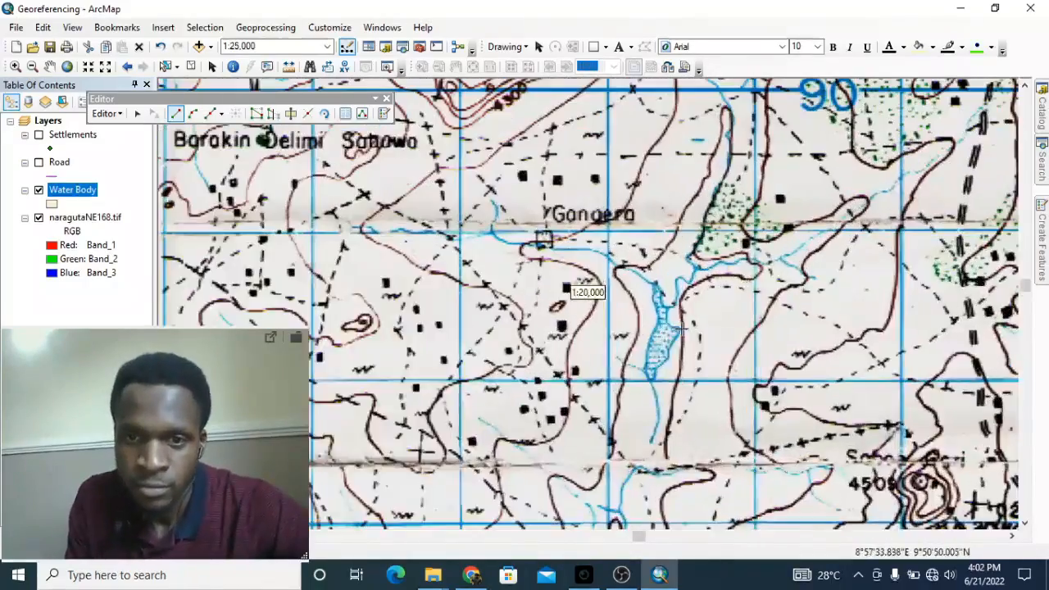
{"action": "left_click", "coordinate": [649, 344]}
{"action": "left_click", "coordinate": [668, 308]}
{"action": "left_click", "coordinate": [667, 326]}
{"action": "left_click", "coordinate": [679, 331]}
{"action": "left_click", "coordinate": [669, 347]}
{"action": "left_click", "coordinate": [669, 362]}
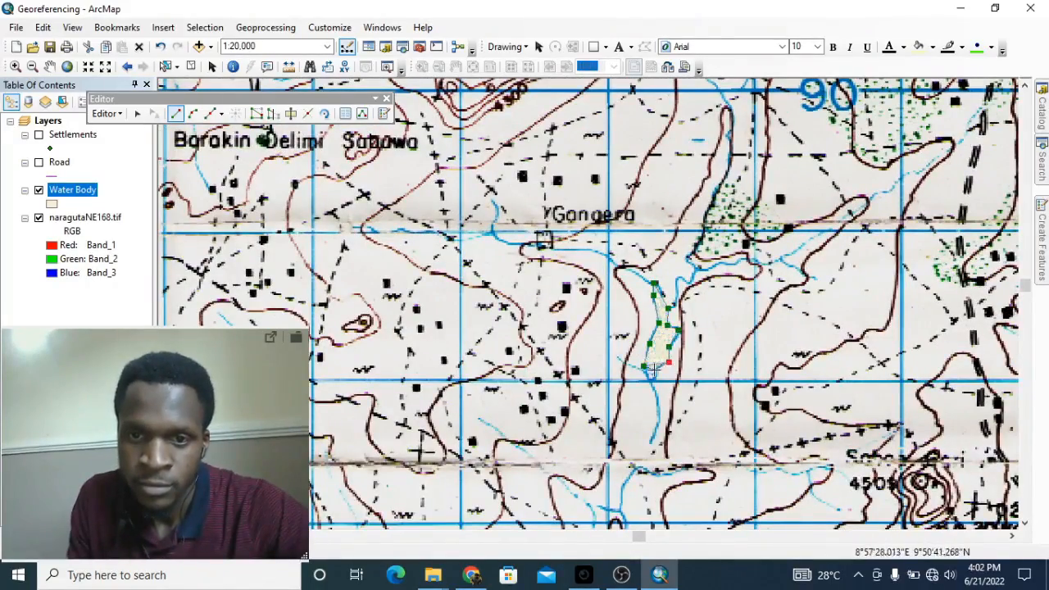
Step: Trace the Water Body polygon for the lake south of Labour Camp beside the railway
{"action": "scroll", "coordinate": [656, 378], "scroll_direction": "down", "scroll_amount": 3}
{"action": "scroll", "coordinate": [570, 291], "scroll_direction": "up", "scroll_amount": 5}
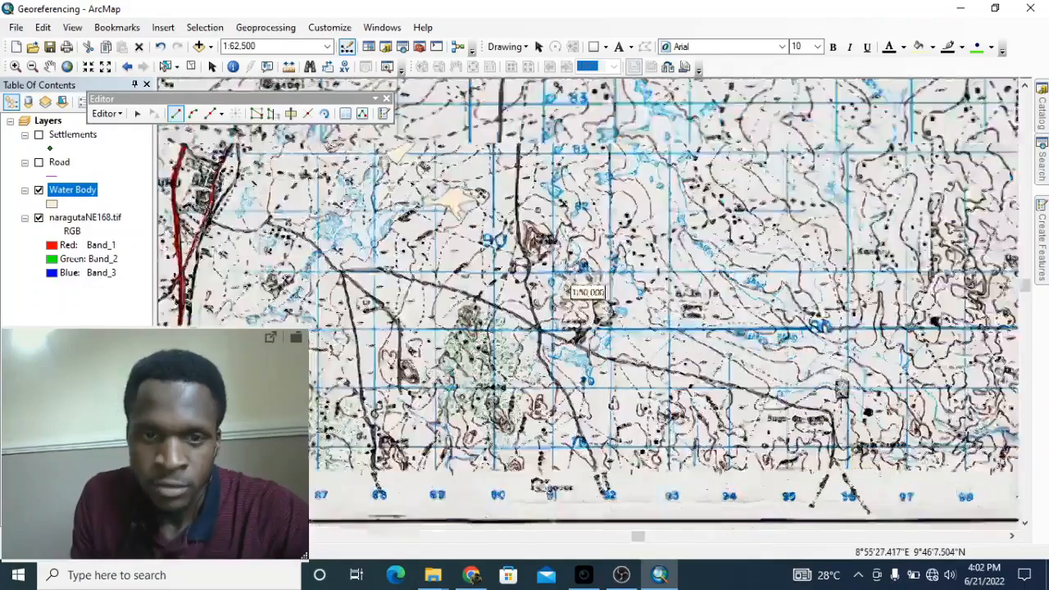
{"action": "left_click", "coordinate": [473, 391]}
{"action": "left_click", "coordinate": [492, 366]}
{"action": "left_click", "coordinate": [522, 353]}
{"action": "left_click", "coordinate": [548, 367]}
{"action": "left_click", "coordinate": [572, 358]}
{"action": "left_click", "coordinate": [587, 372]}
{"action": "left_click", "coordinate": [598, 395]}
{"action": "left_click", "coordinate": [604, 414]}
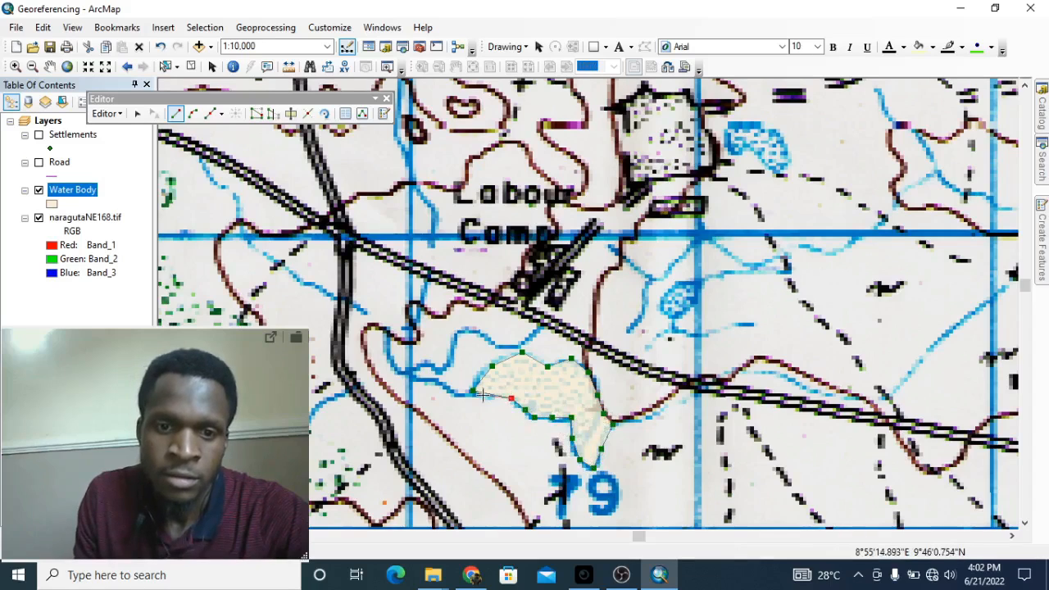
{"action": "double_click", "coordinate": [483, 394]}
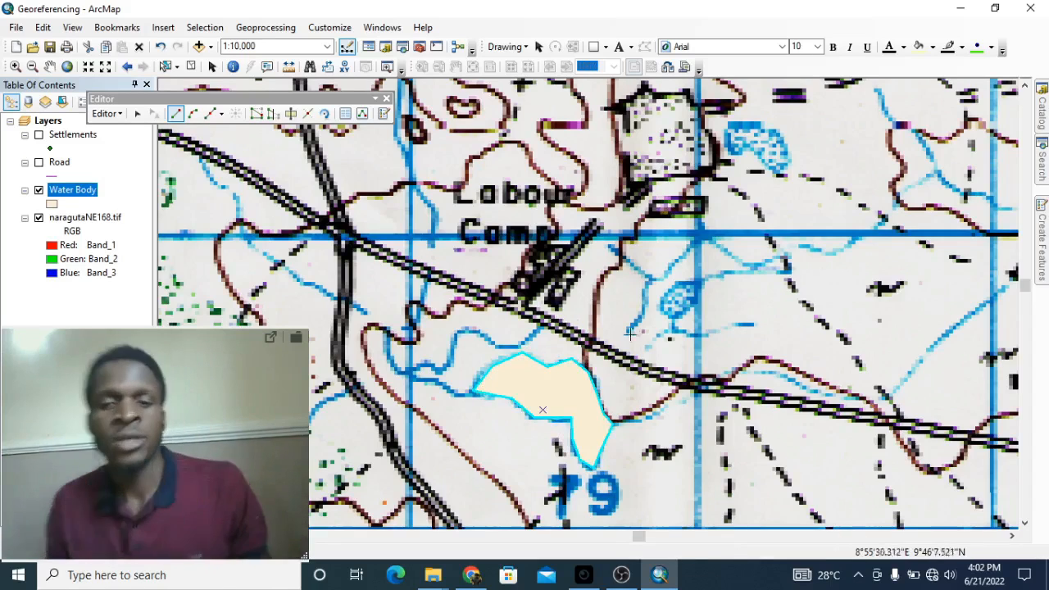
{"action": "scroll", "coordinate": [841, 196], "scroll_direction": "down", "scroll_amount": 2}
Step: Zoom out to the whole sheet with the NARAGUTA N.E. title in view
{"action": "scroll", "coordinate": [841, 197], "scroll_direction": "down", "scroll_amount": 2}
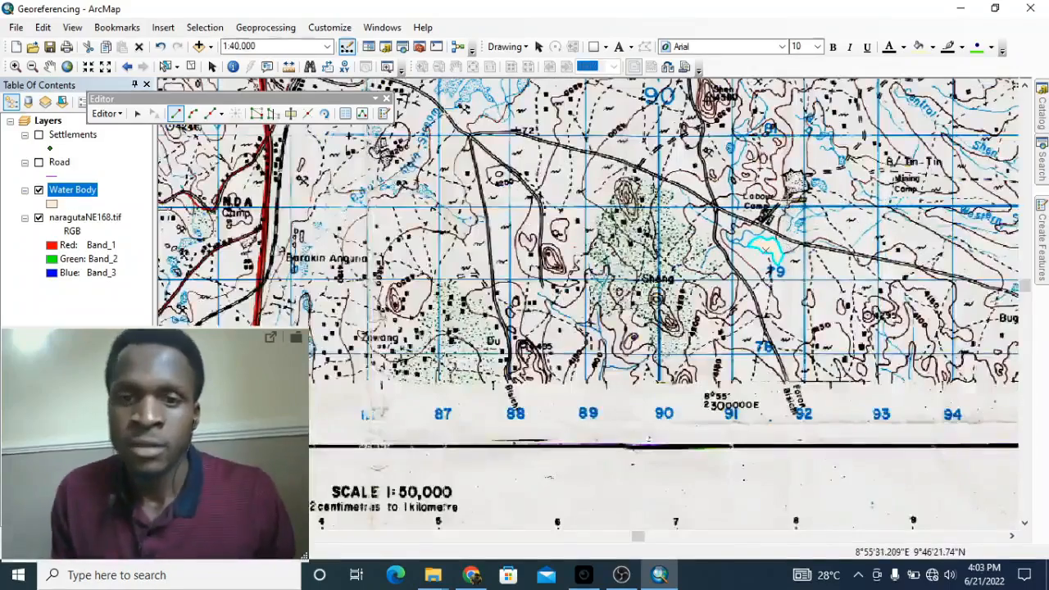
{"action": "scroll", "coordinate": [688, 214], "scroll_direction": "down", "scroll_amount": 2}
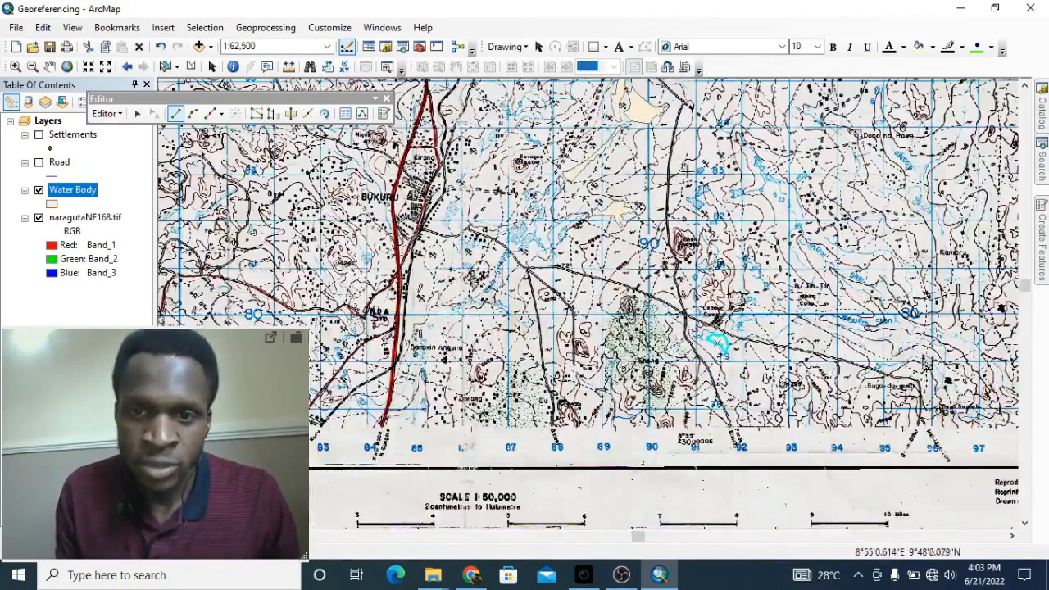
{"action": "scroll", "coordinate": [686, 187], "scroll_direction": "down", "scroll_amount": 4}
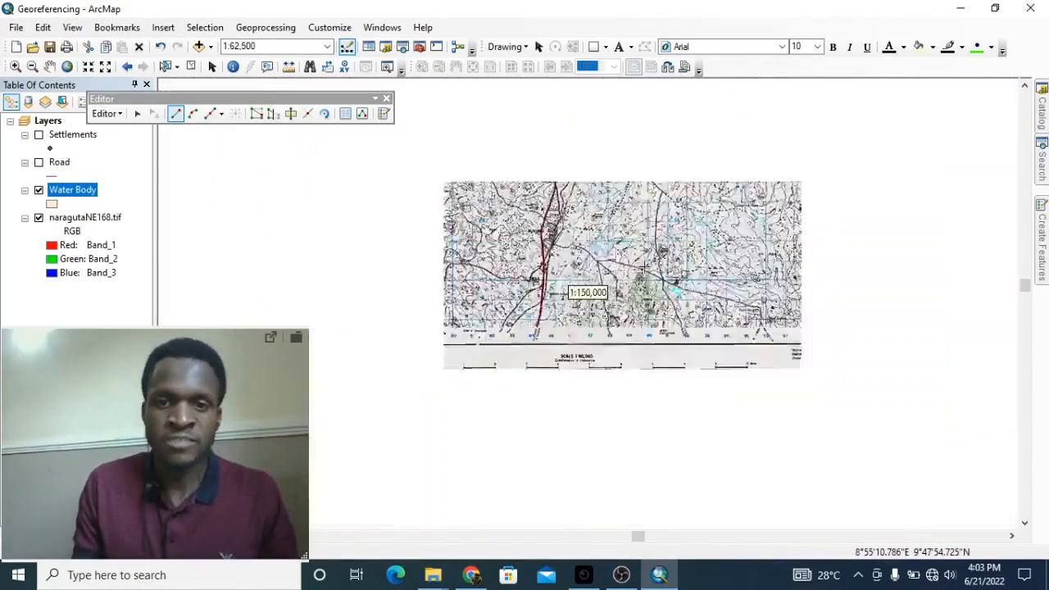
{"action": "left_click_drag", "start_coordinate": [619, 193], "coordinate": [608, 416]}
{"action": "left_click_drag", "start_coordinate": [607, 360], "coordinate": [624, 243]}
{"action": "scroll", "coordinate": [625, 228], "scroll_direction": "up", "scroll_amount": 1}
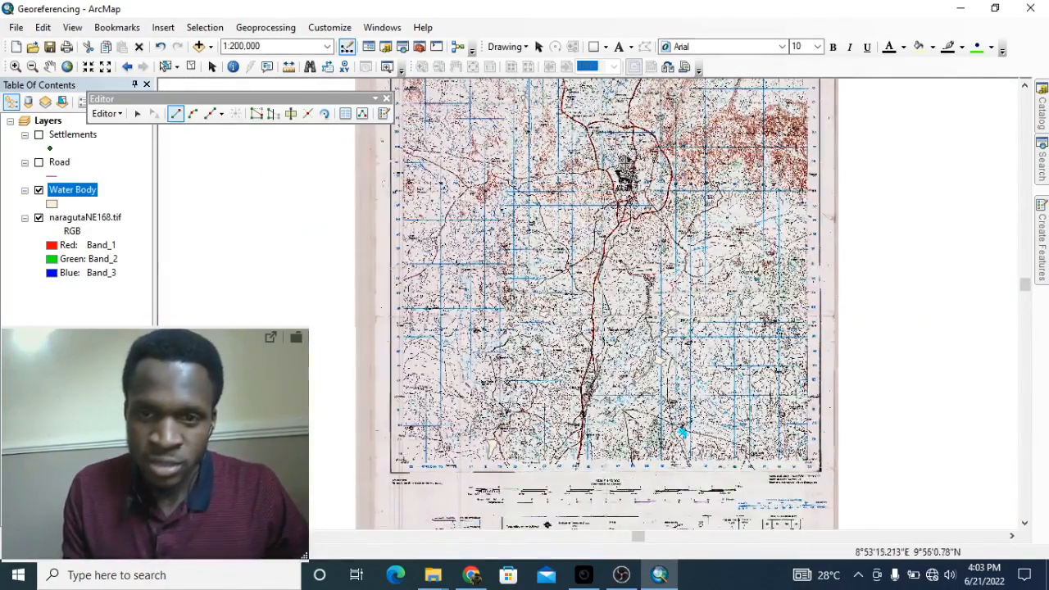
{"action": "left_click_drag", "start_coordinate": [627, 163], "coordinate": [627, 224]}
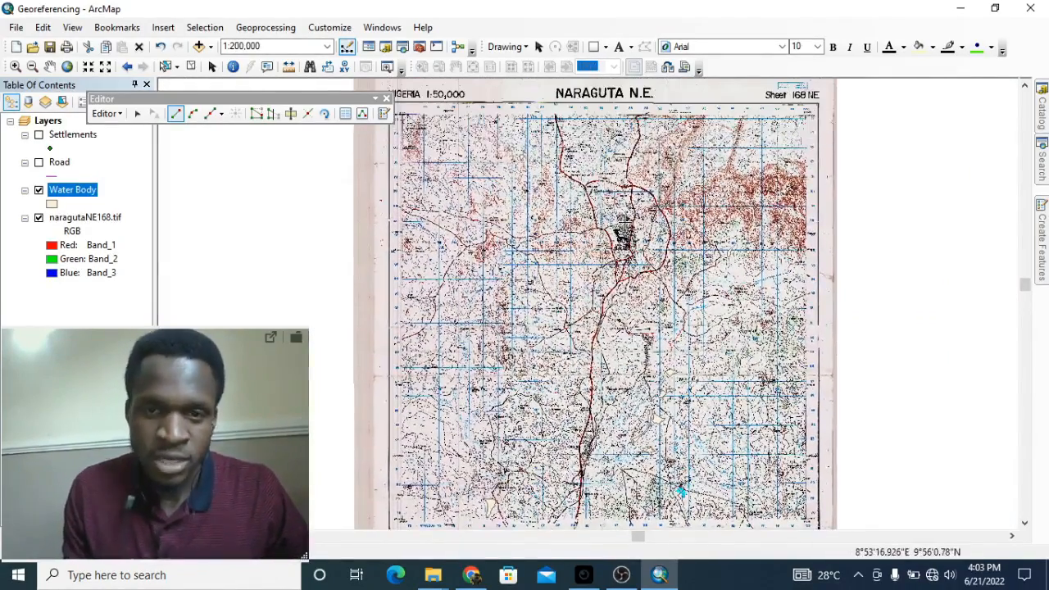
Step: Stop Editing from the Editor menu and save the edits
{"action": "left_click", "coordinate": [106, 113]}
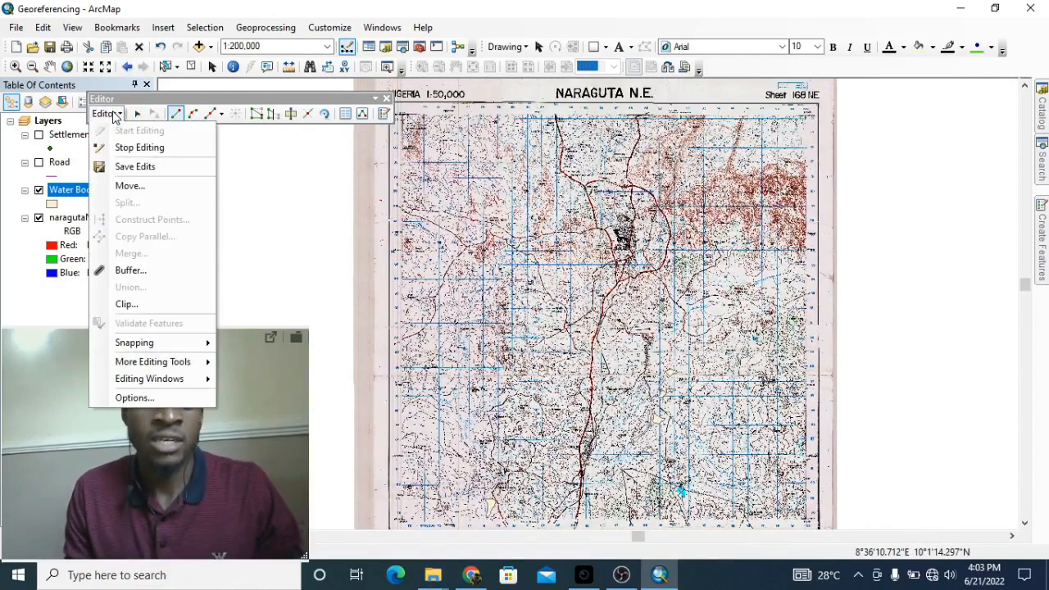
{"action": "left_click", "coordinate": [115, 117]}
{"action": "left_click", "coordinate": [118, 115]}
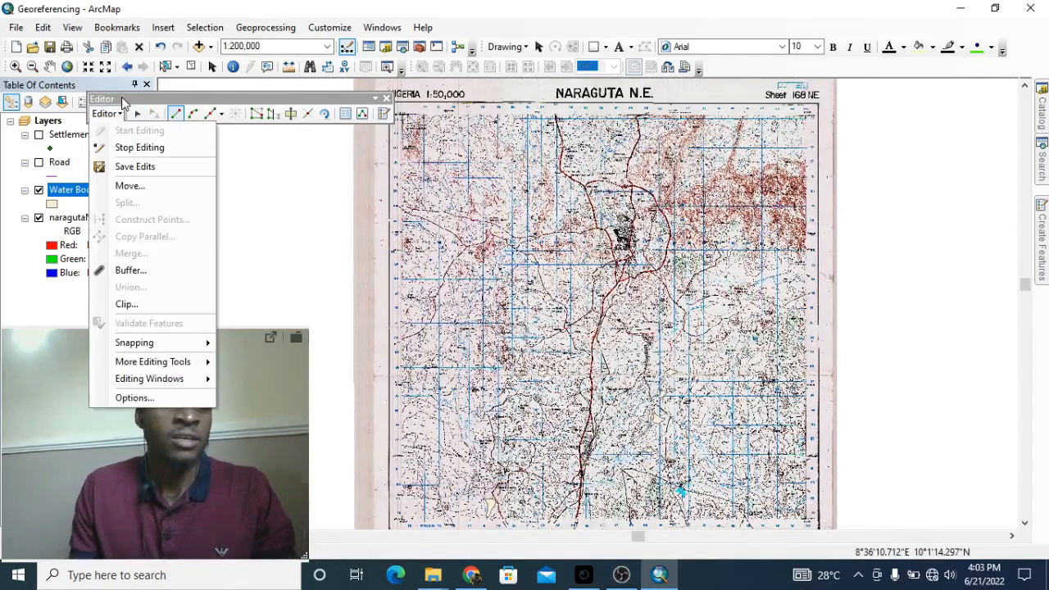
{"action": "left_click", "coordinate": [135, 148]}
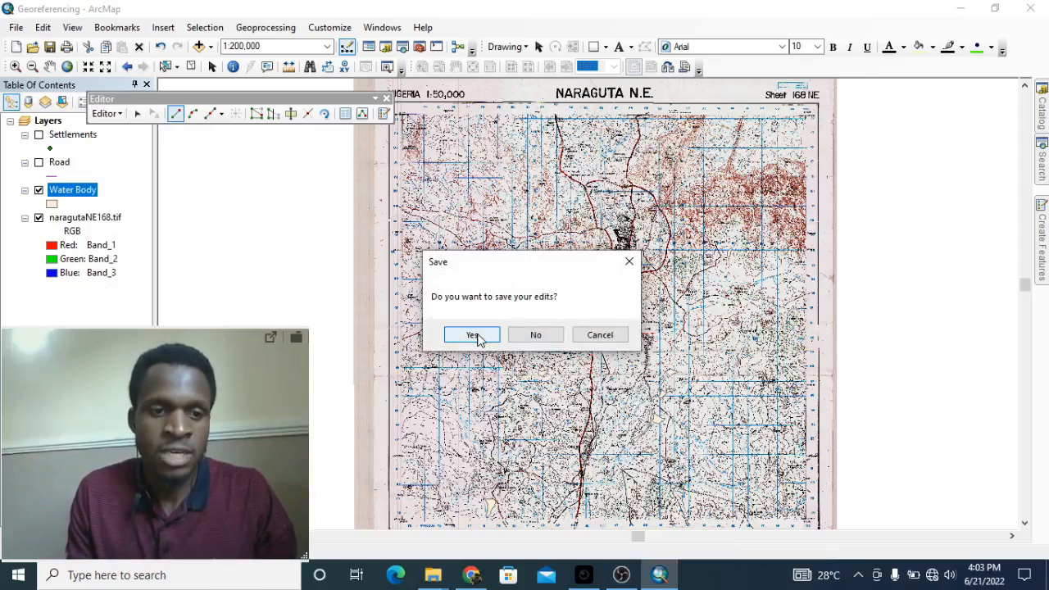
{"action": "left_click", "coordinate": [474, 335]}
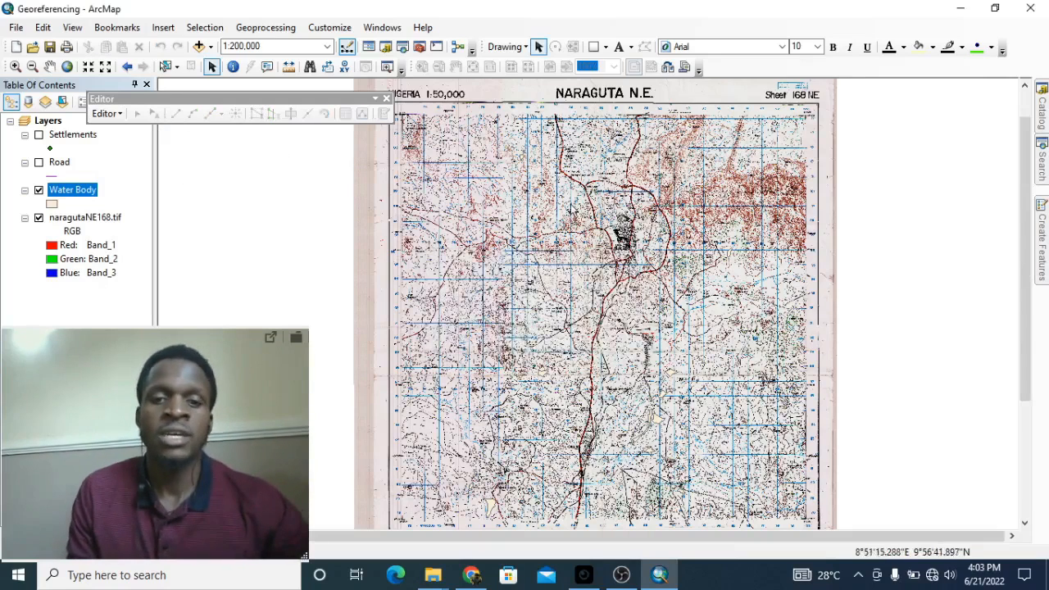
Step: Close the Editor toolbar, hide naragutaNE168.tif, recentre the polygons, and turn on the Road layer
{"action": "left_click", "coordinate": [386, 99]}
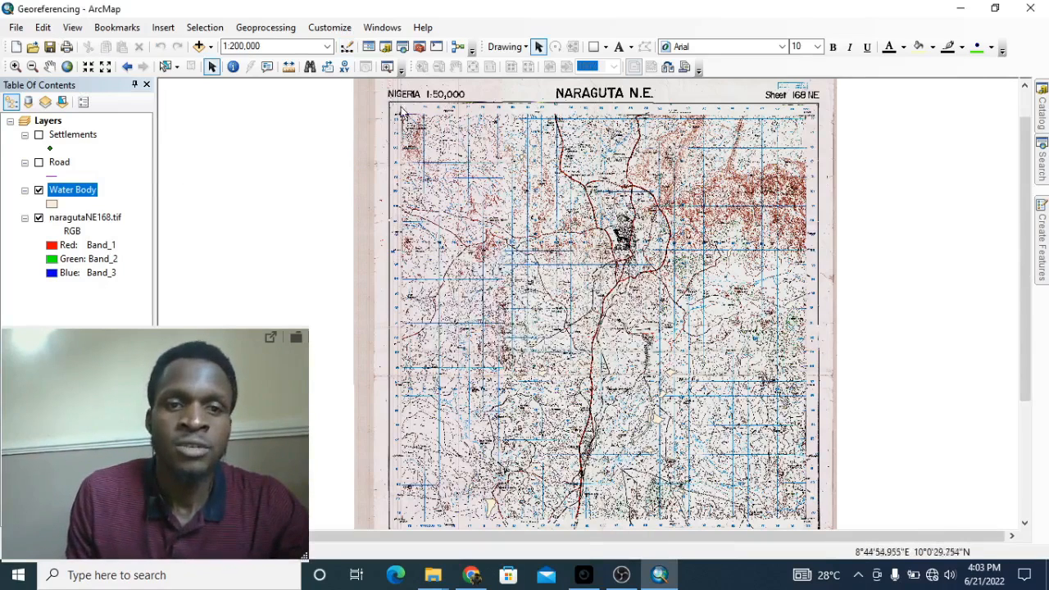
{"action": "left_click", "coordinate": [39, 218]}
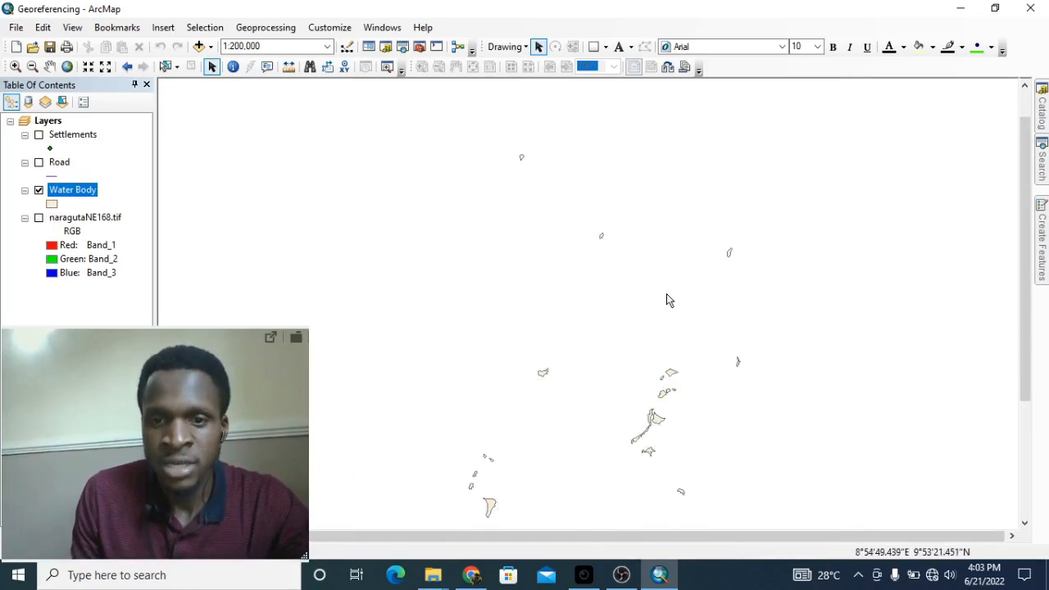
{"action": "left_click_drag", "start_coordinate": [667, 295], "coordinate": [681, 227]}
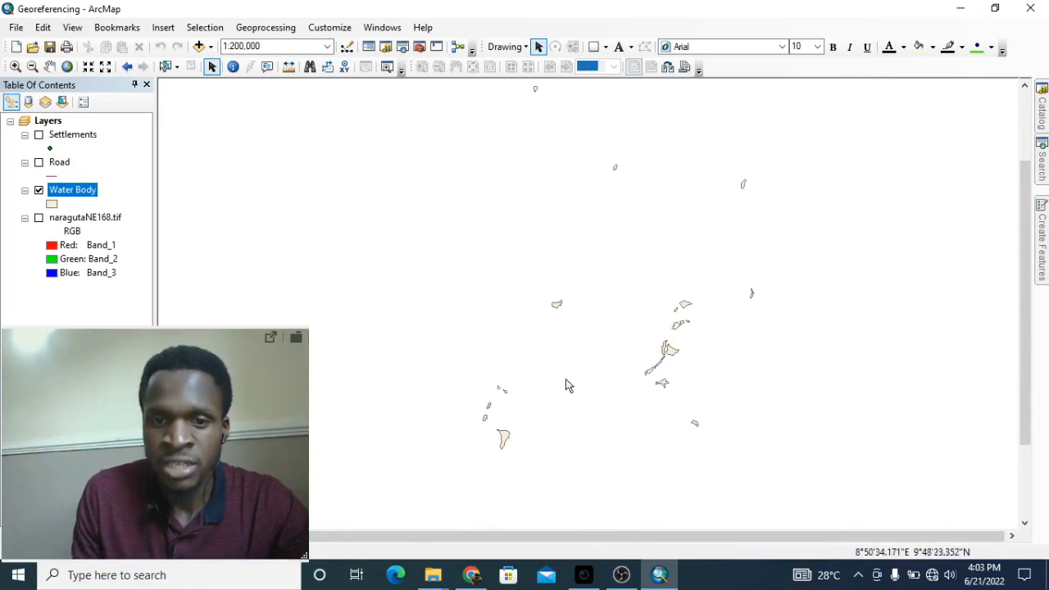
{"action": "left_click_drag", "start_coordinate": [643, 157], "coordinate": [641, 179]}
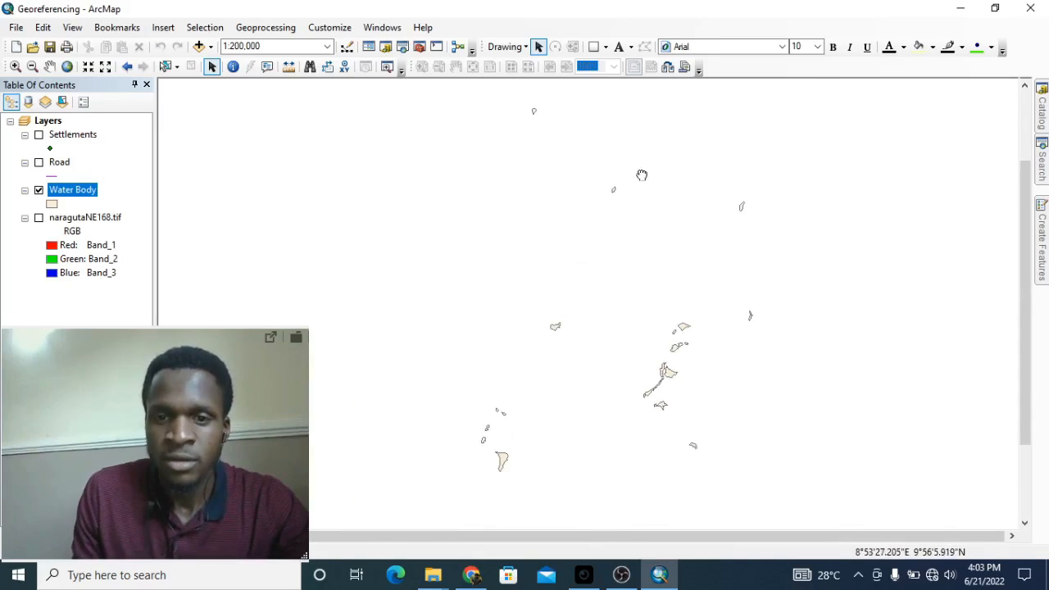
{"action": "left_click", "coordinate": [39, 164]}
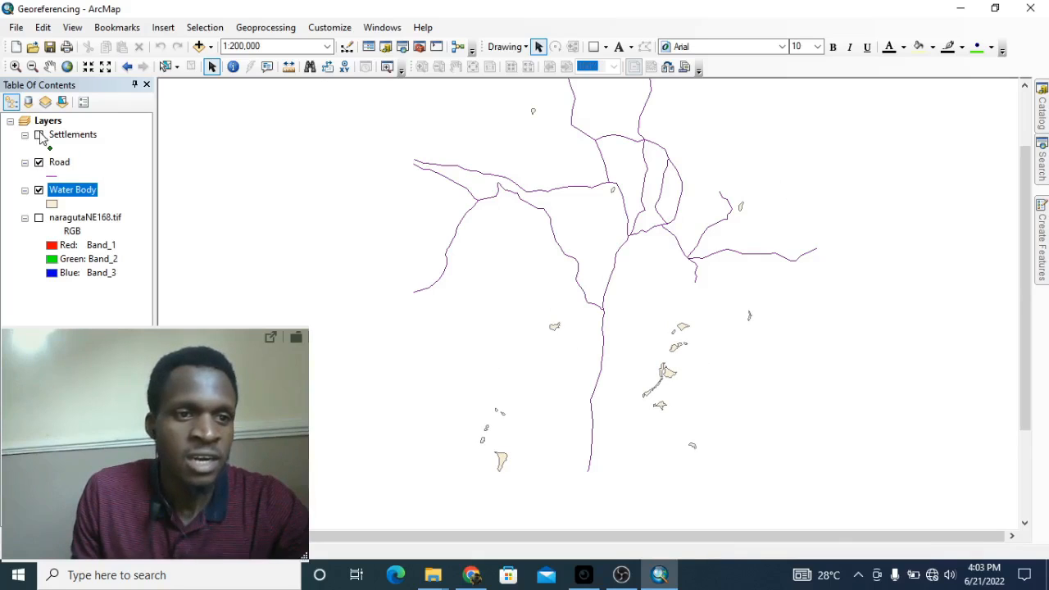
Step: Turn on the Settlements layer, keep naragutaNE168.tif hidden, and recentre the map
{"action": "left_click", "coordinate": [38, 135]}
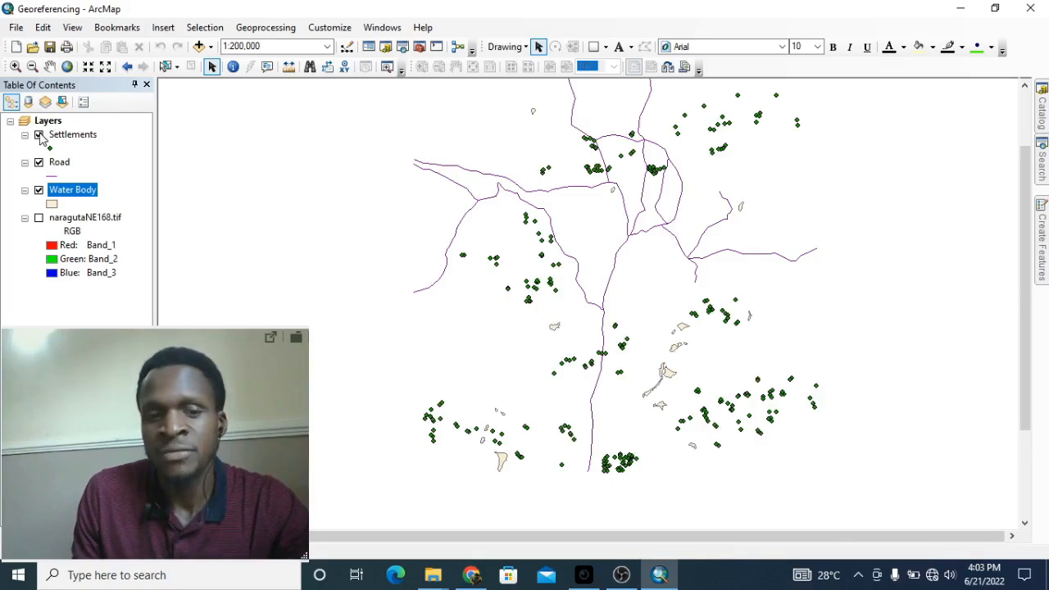
{"action": "left_click", "coordinate": [38, 217]}
{"action": "left_click", "coordinate": [38, 217]}
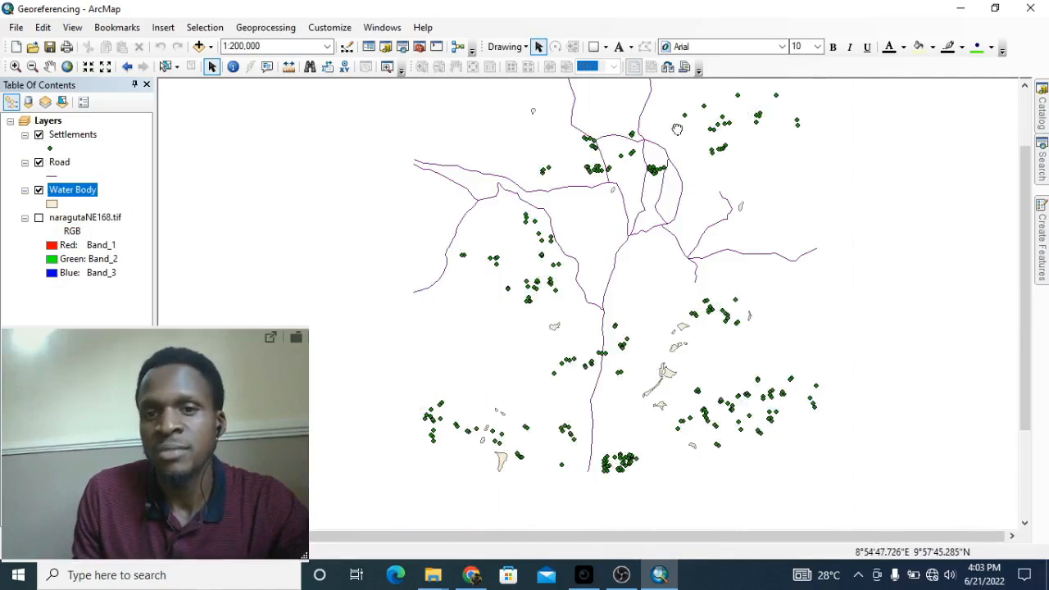
{"action": "left_click_drag", "start_coordinate": [677, 129], "coordinate": [680, 156]}
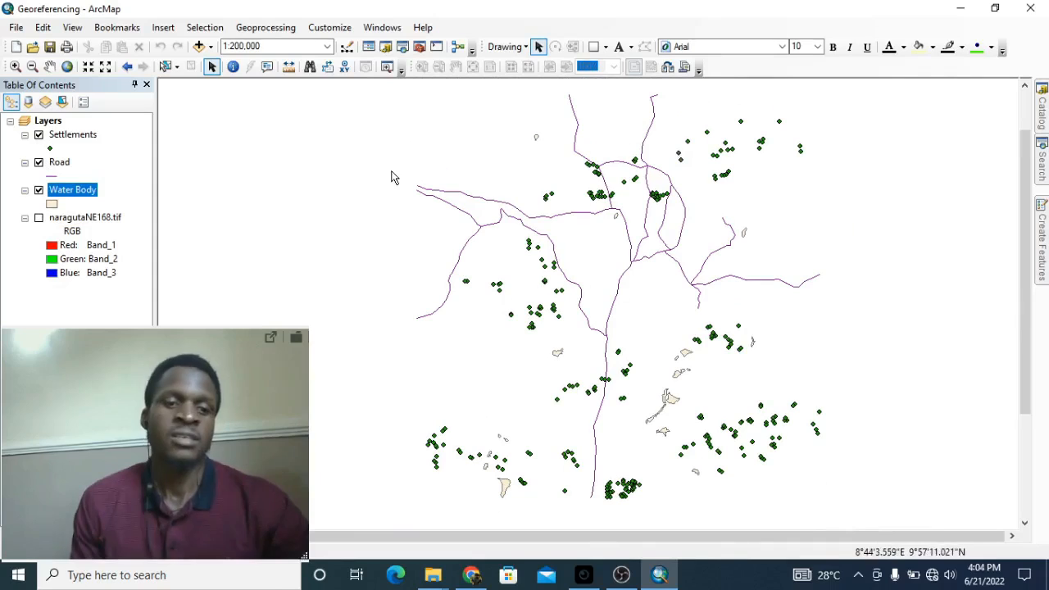